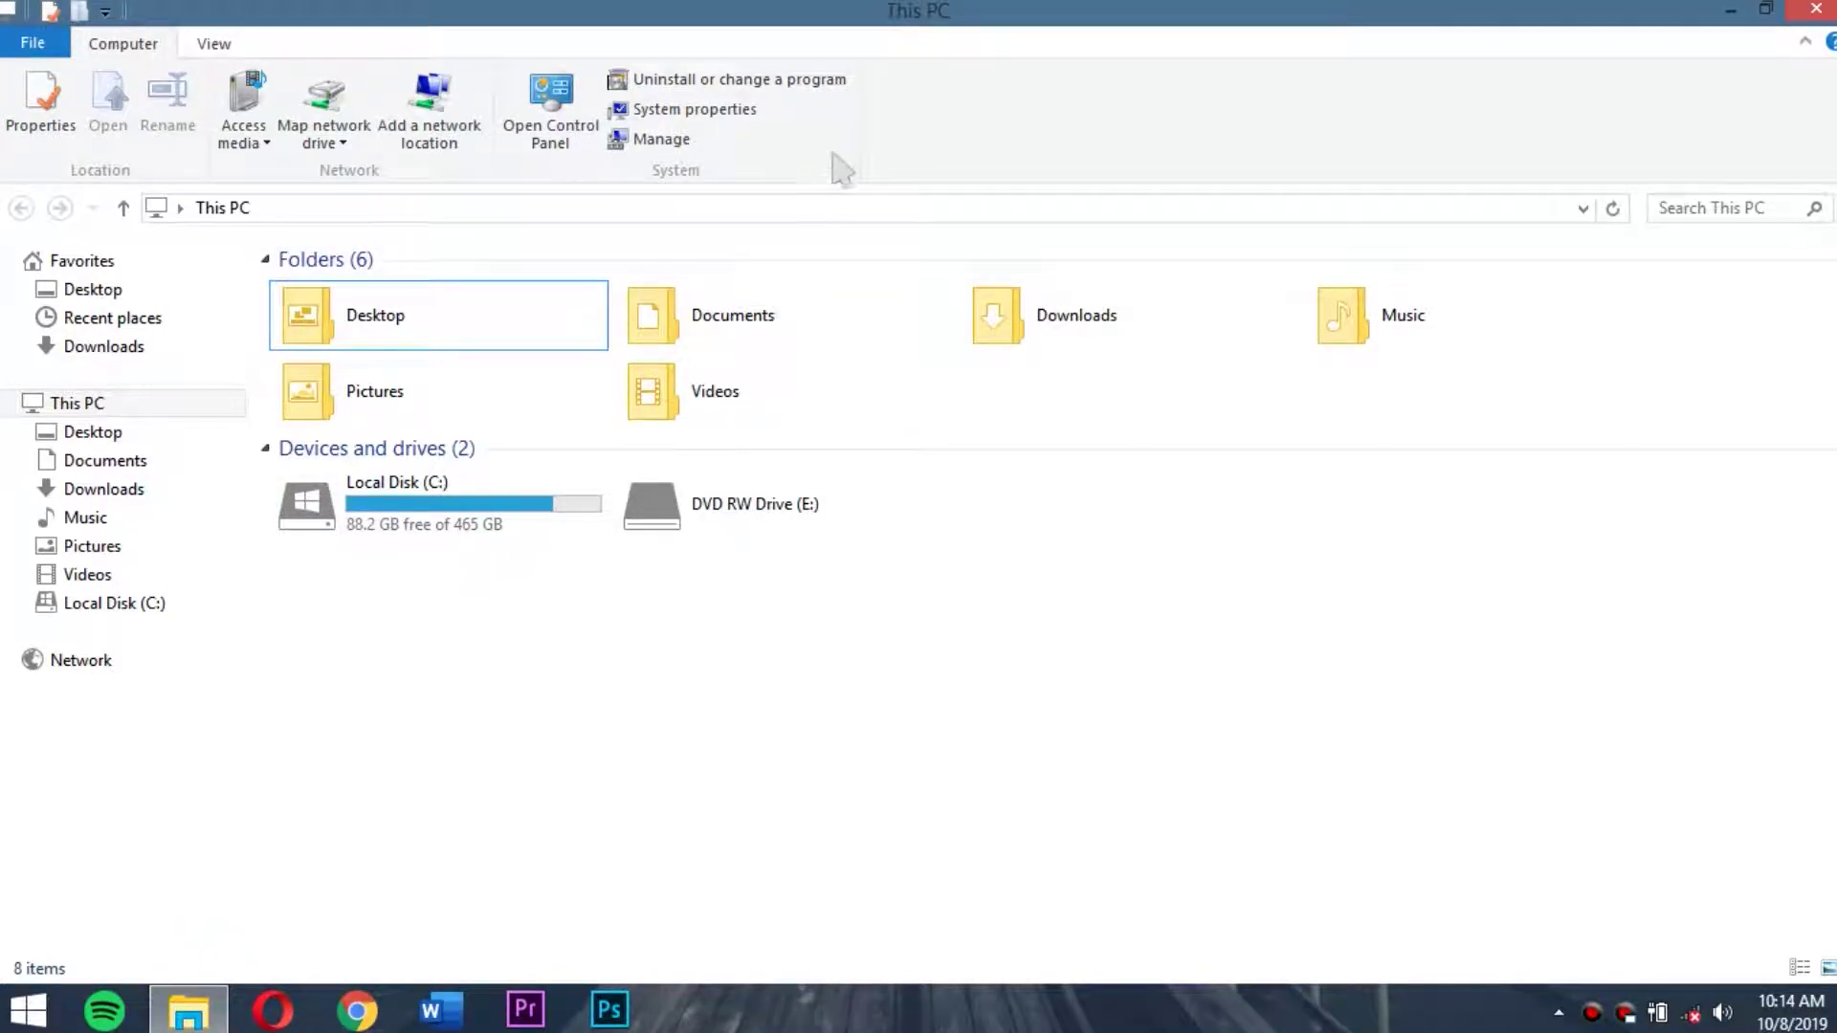
Open the list of installed programs and uninstall CareUEyes version 1.1.1.9
{"action": "left_click", "coordinate": [836, 78]}
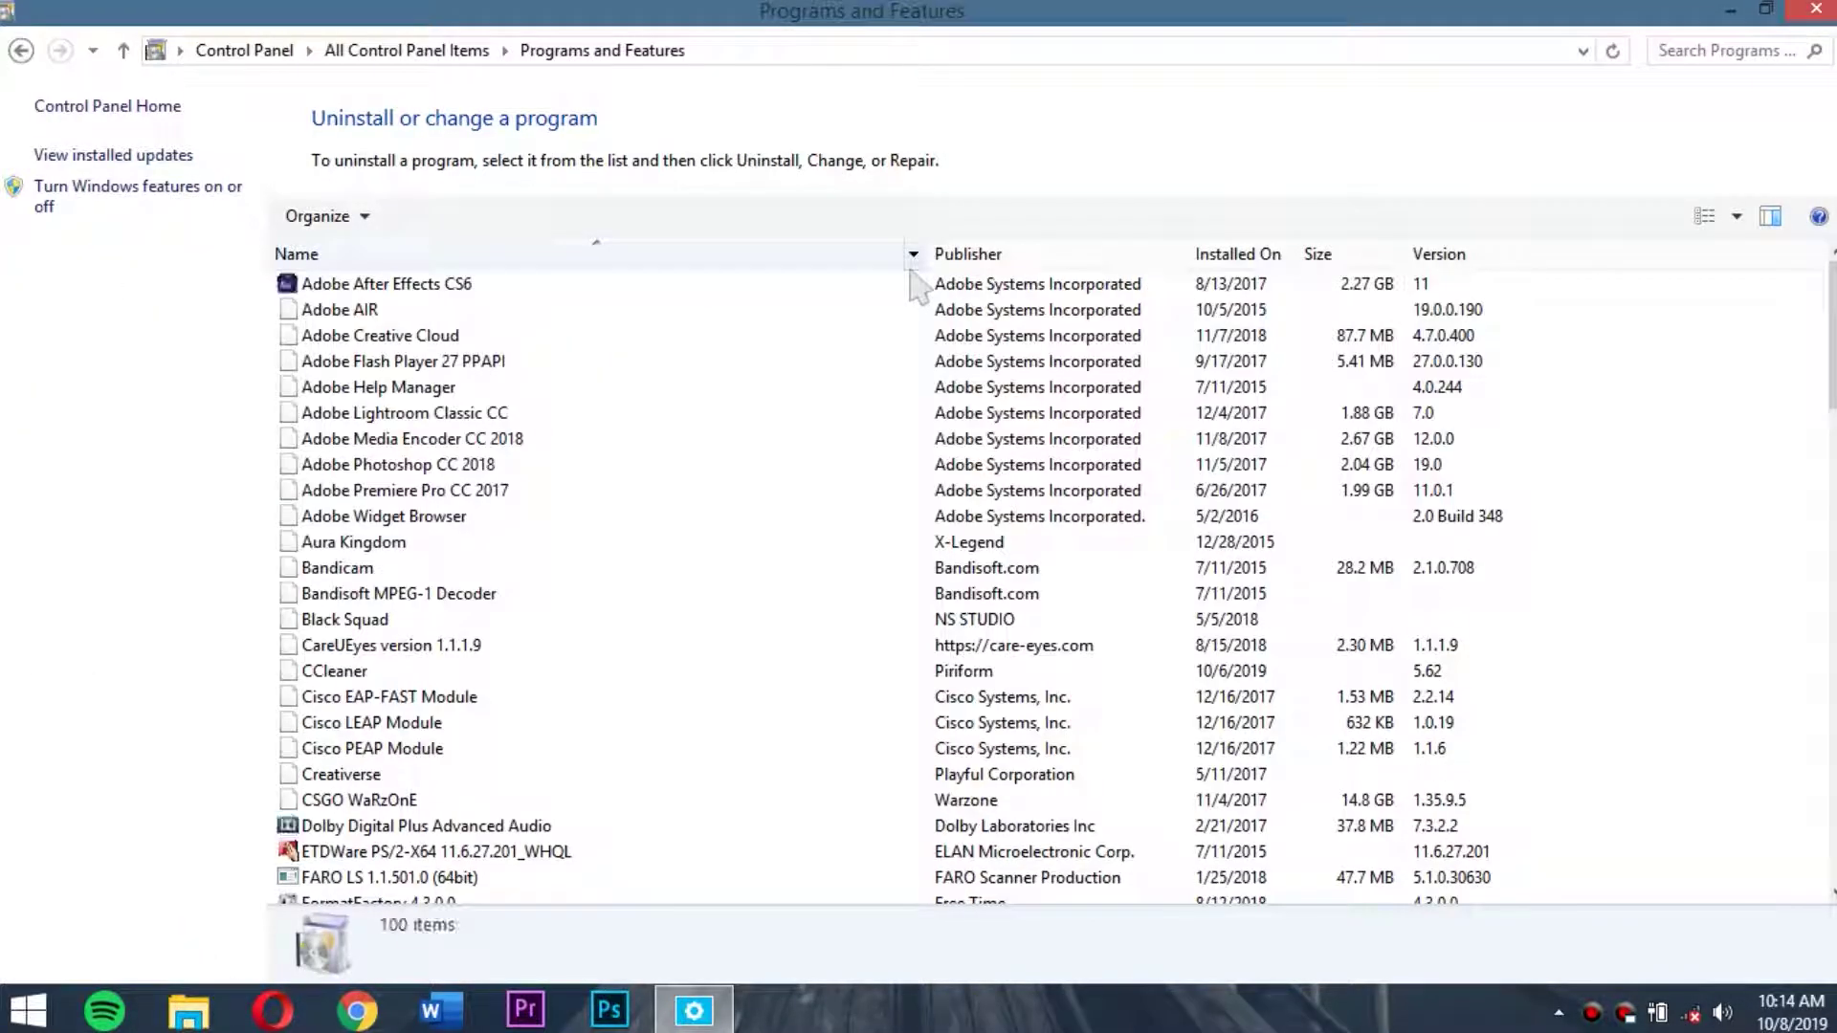
{"action": "left_click_drag", "start_coordinate": [1833, 353], "coordinate": [1832, 450]}
{"action": "scroll", "coordinate": [533, 545], "scroll_direction": "up", "scroll_amount": 5}
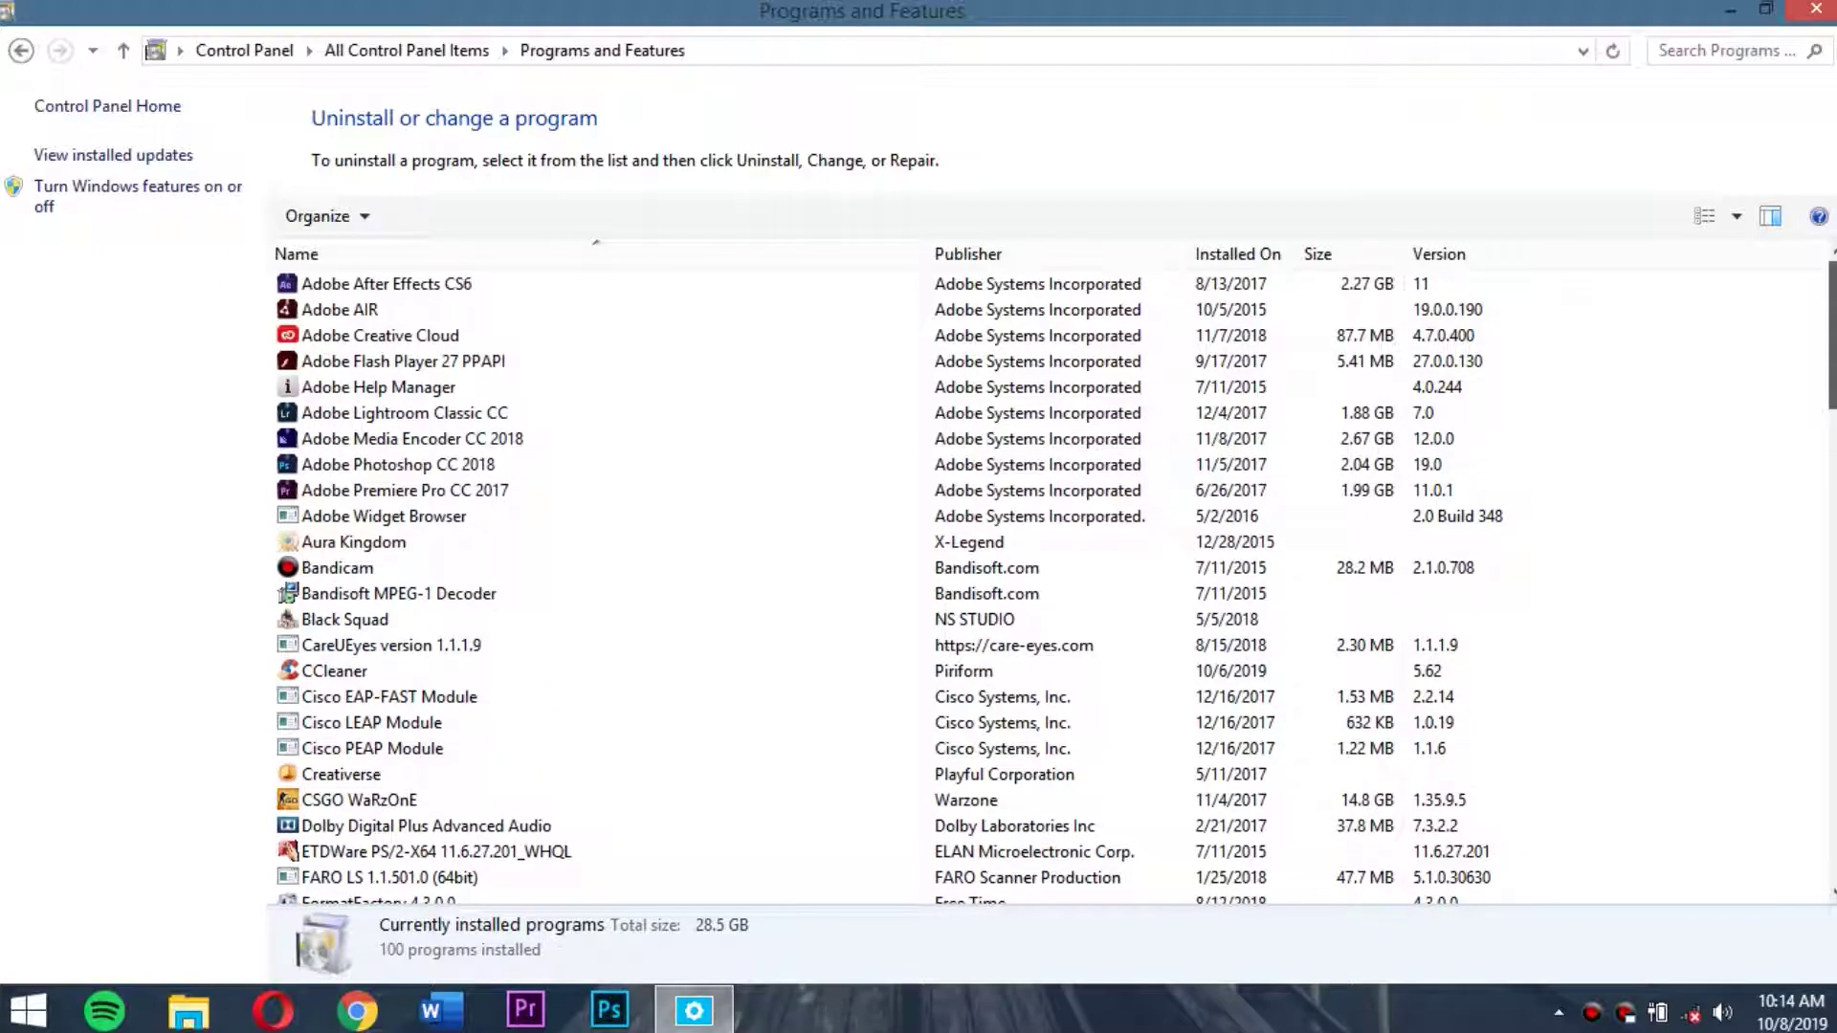
{"action": "left_click", "coordinate": [402, 567]}
{"action": "left_click", "coordinate": [445, 228]}
{"action": "left_click", "coordinate": [1041, 598]}
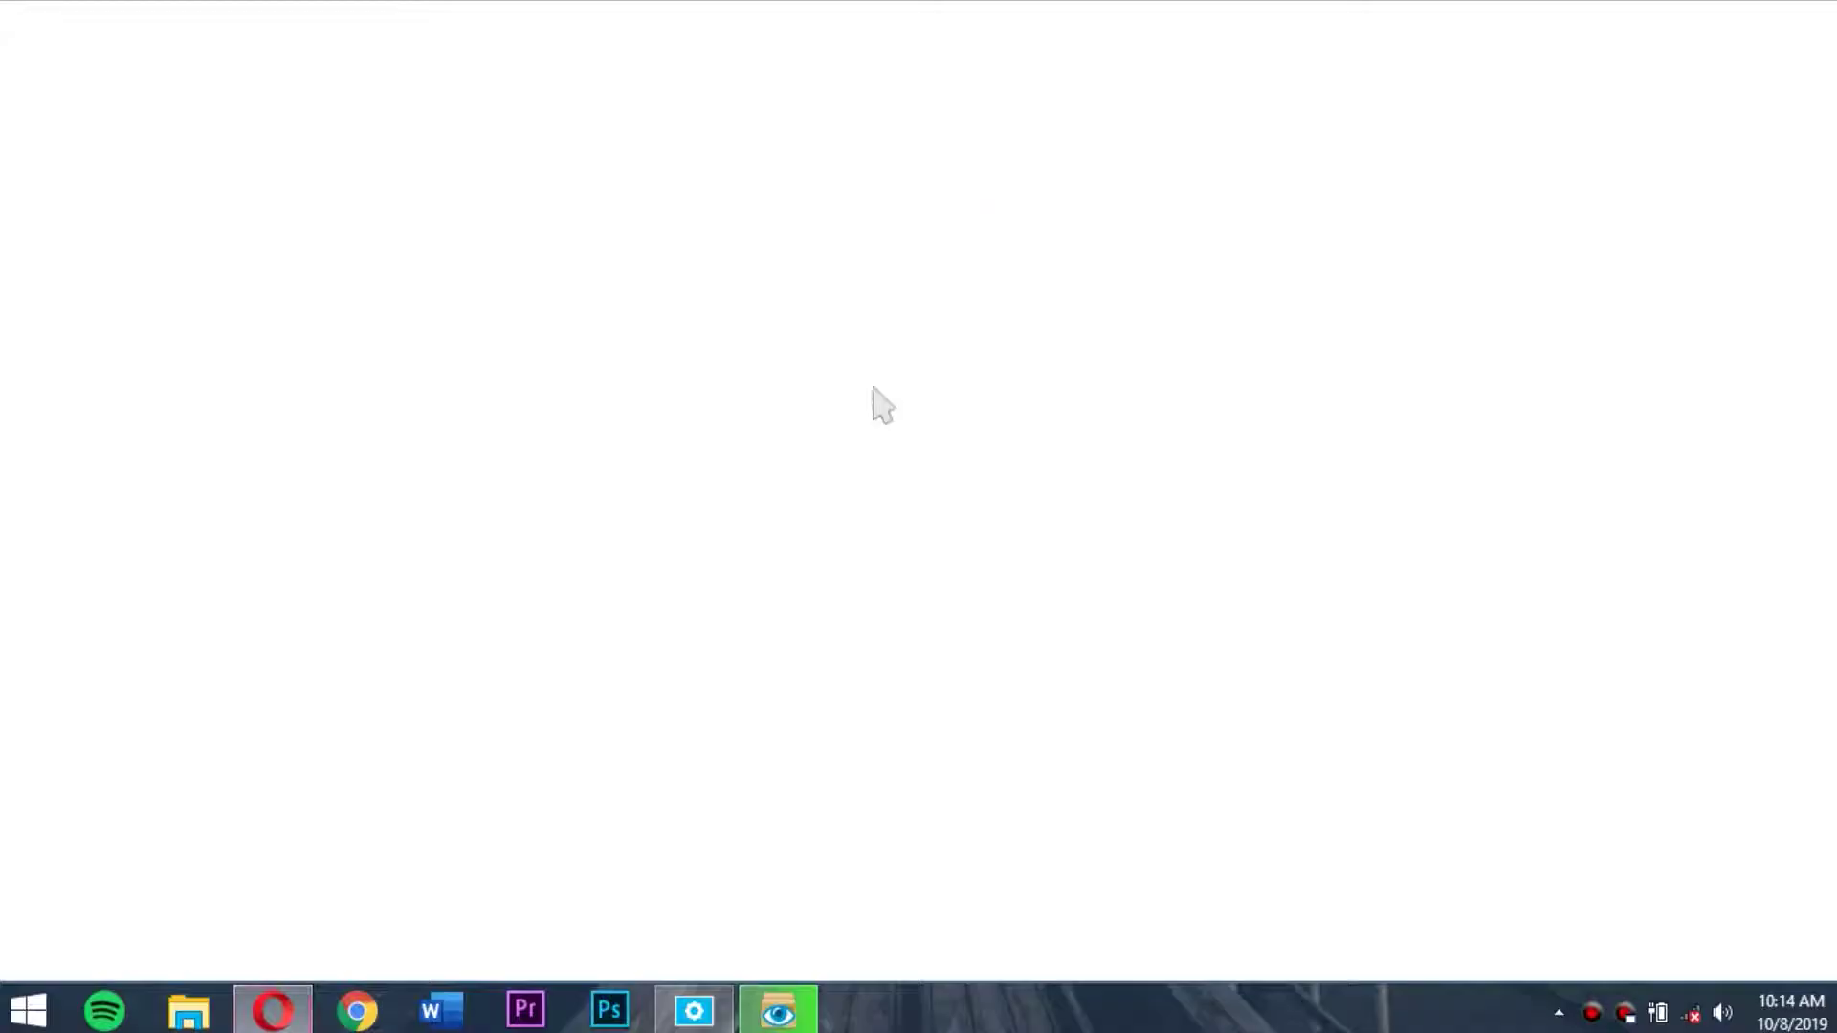
Finish the CareUEyes uninstaller and close the Opera browser window it opened
{"action": "left_click", "coordinate": [798, 1018]}
{"action": "left_click", "coordinate": [1131, 595]}
{"action": "left_click", "coordinate": [343, 15]}
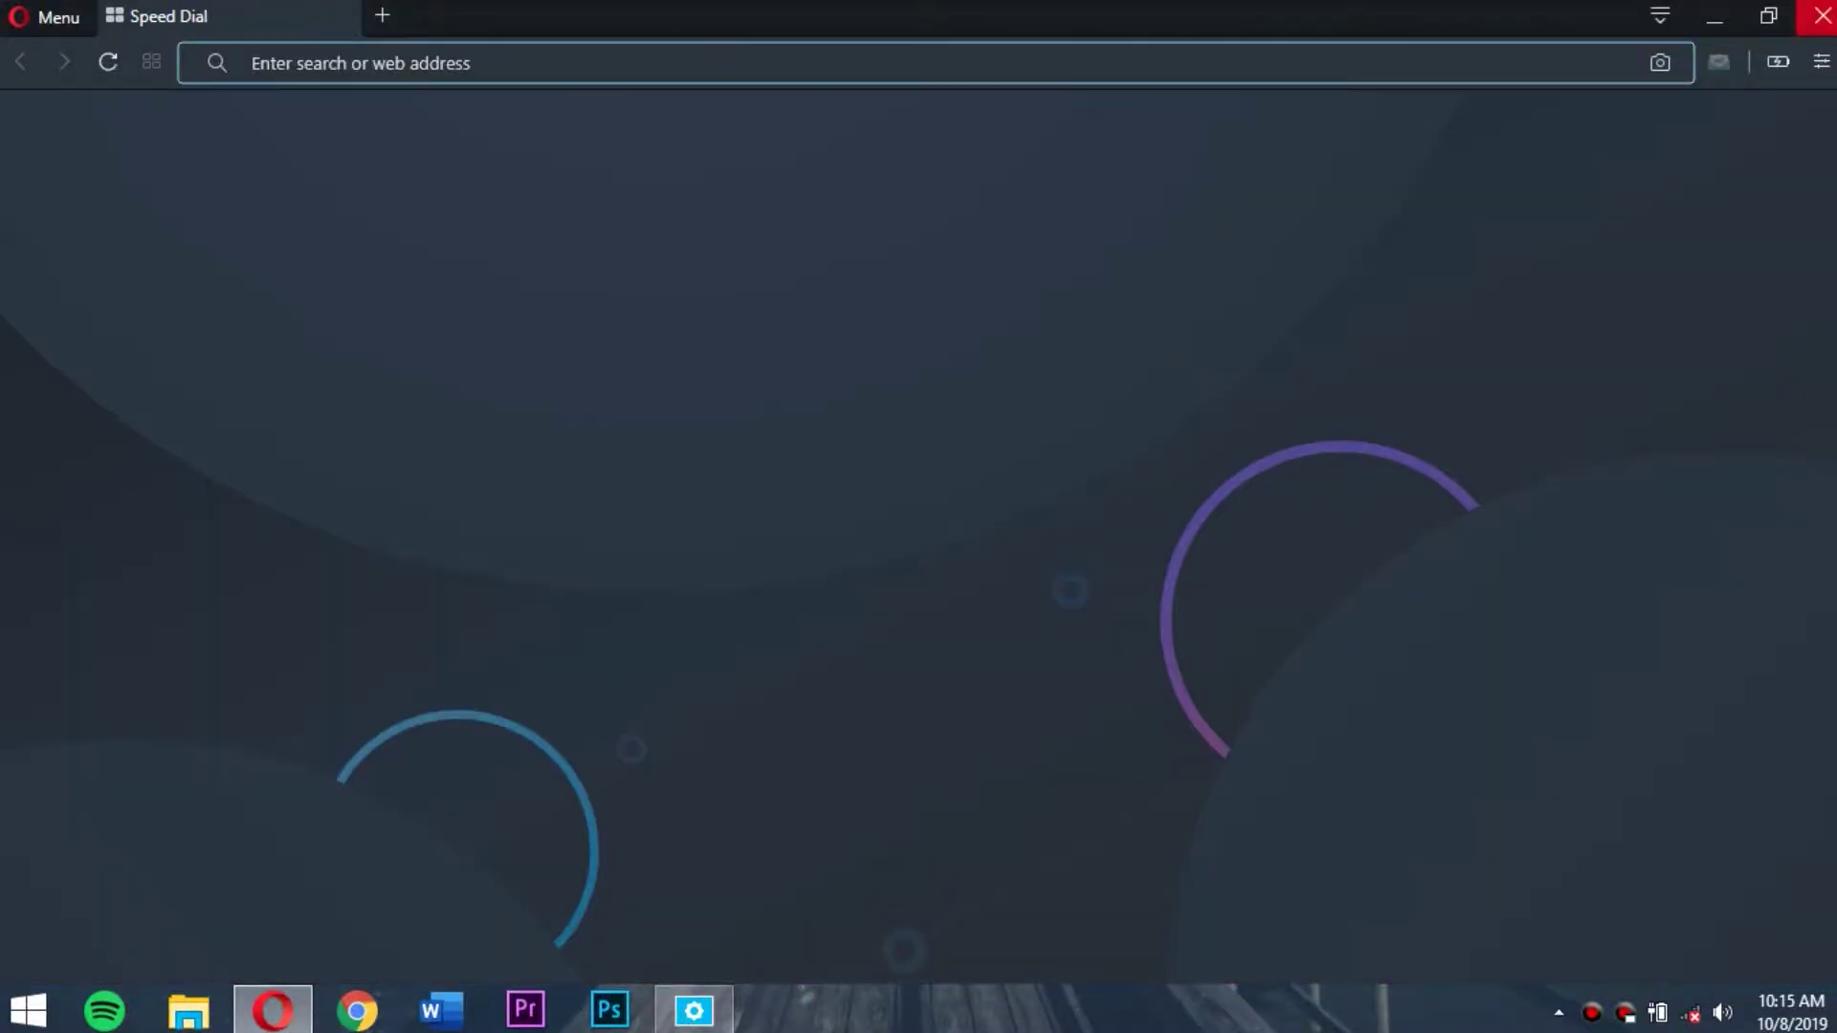
{"action": "left_click", "coordinate": [1817, 14]}
Look through the rest of the installed programs and uninstall another unneeded one, completing its removal prompts
{"action": "scroll", "coordinate": [422, 374], "scroll_direction": "down", "scroll_amount": 20}
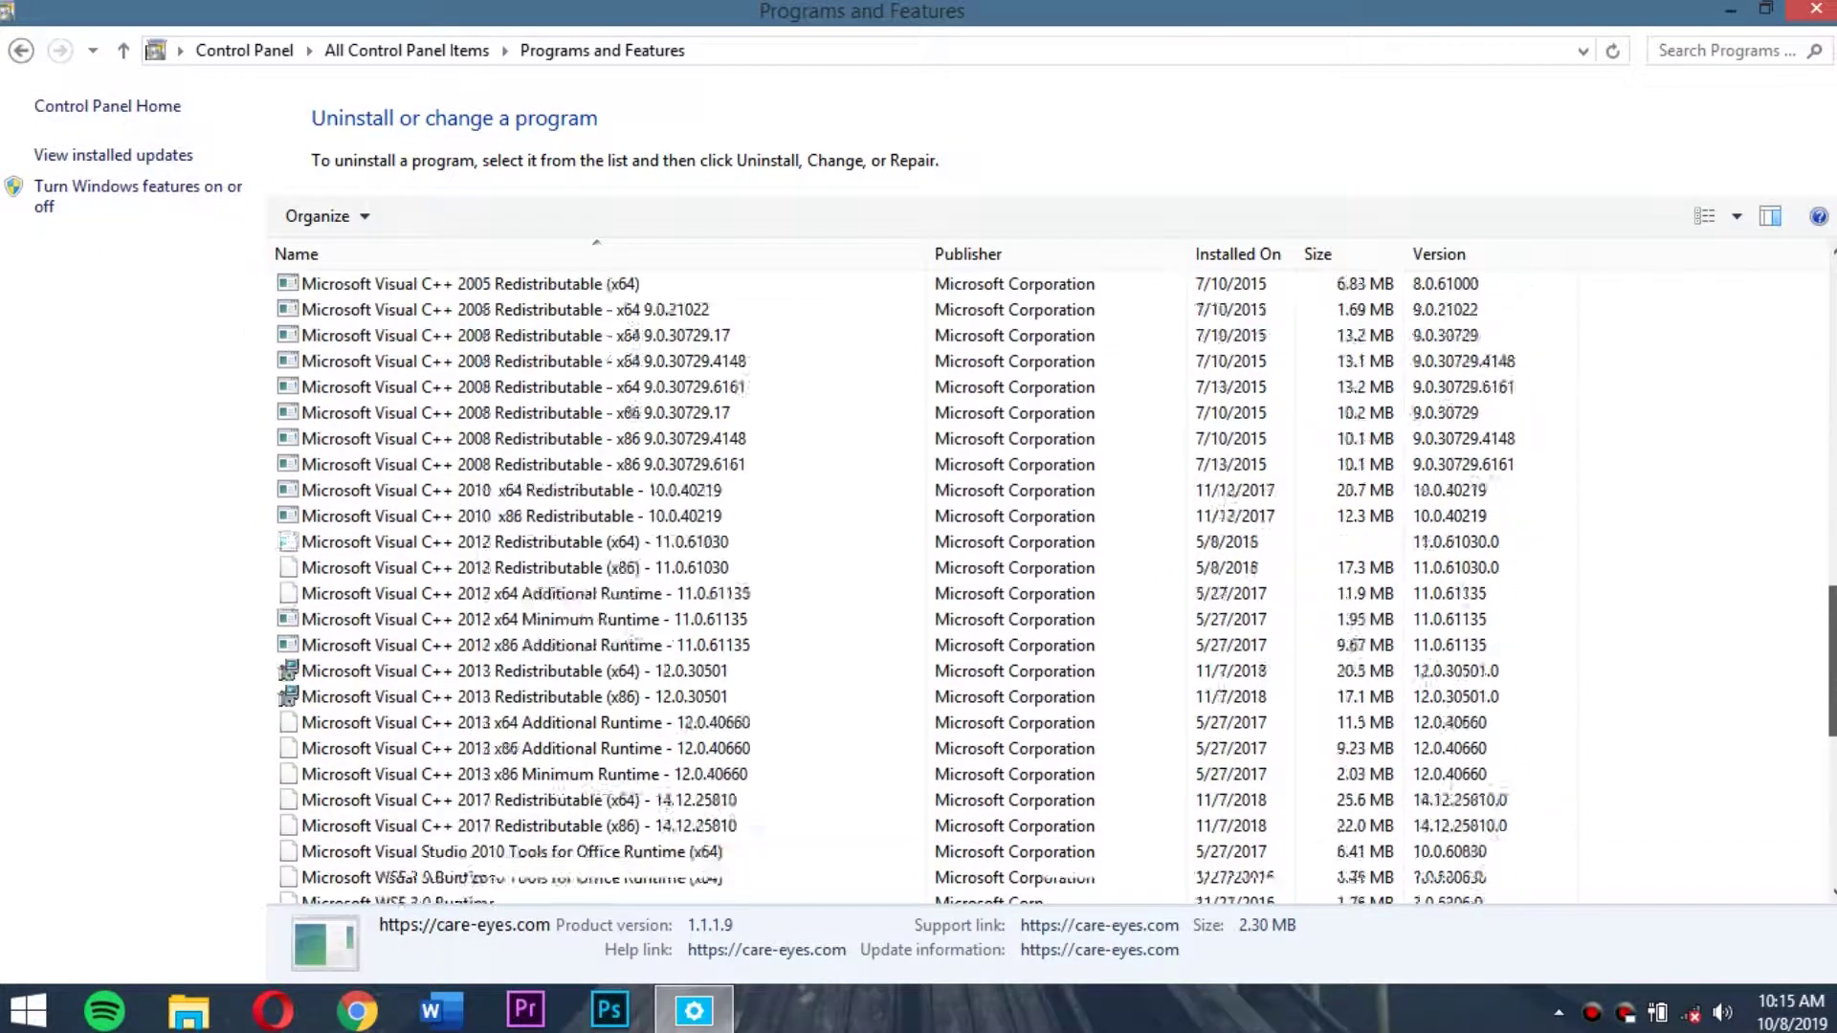
{"action": "left_click", "coordinate": [444, 673]}
{"action": "left_click", "coordinate": [448, 645]}
{"action": "left_click", "coordinate": [428, 215]}
{"action": "left_click", "coordinate": [1169, 594]}
{"action": "left_click", "coordinate": [1058, 600]}
{"action": "left_click", "coordinate": [1056, 878]}
{"action": "scroll", "coordinate": [1100, 564], "scroll_direction": "up", "scroll_amount": 20}
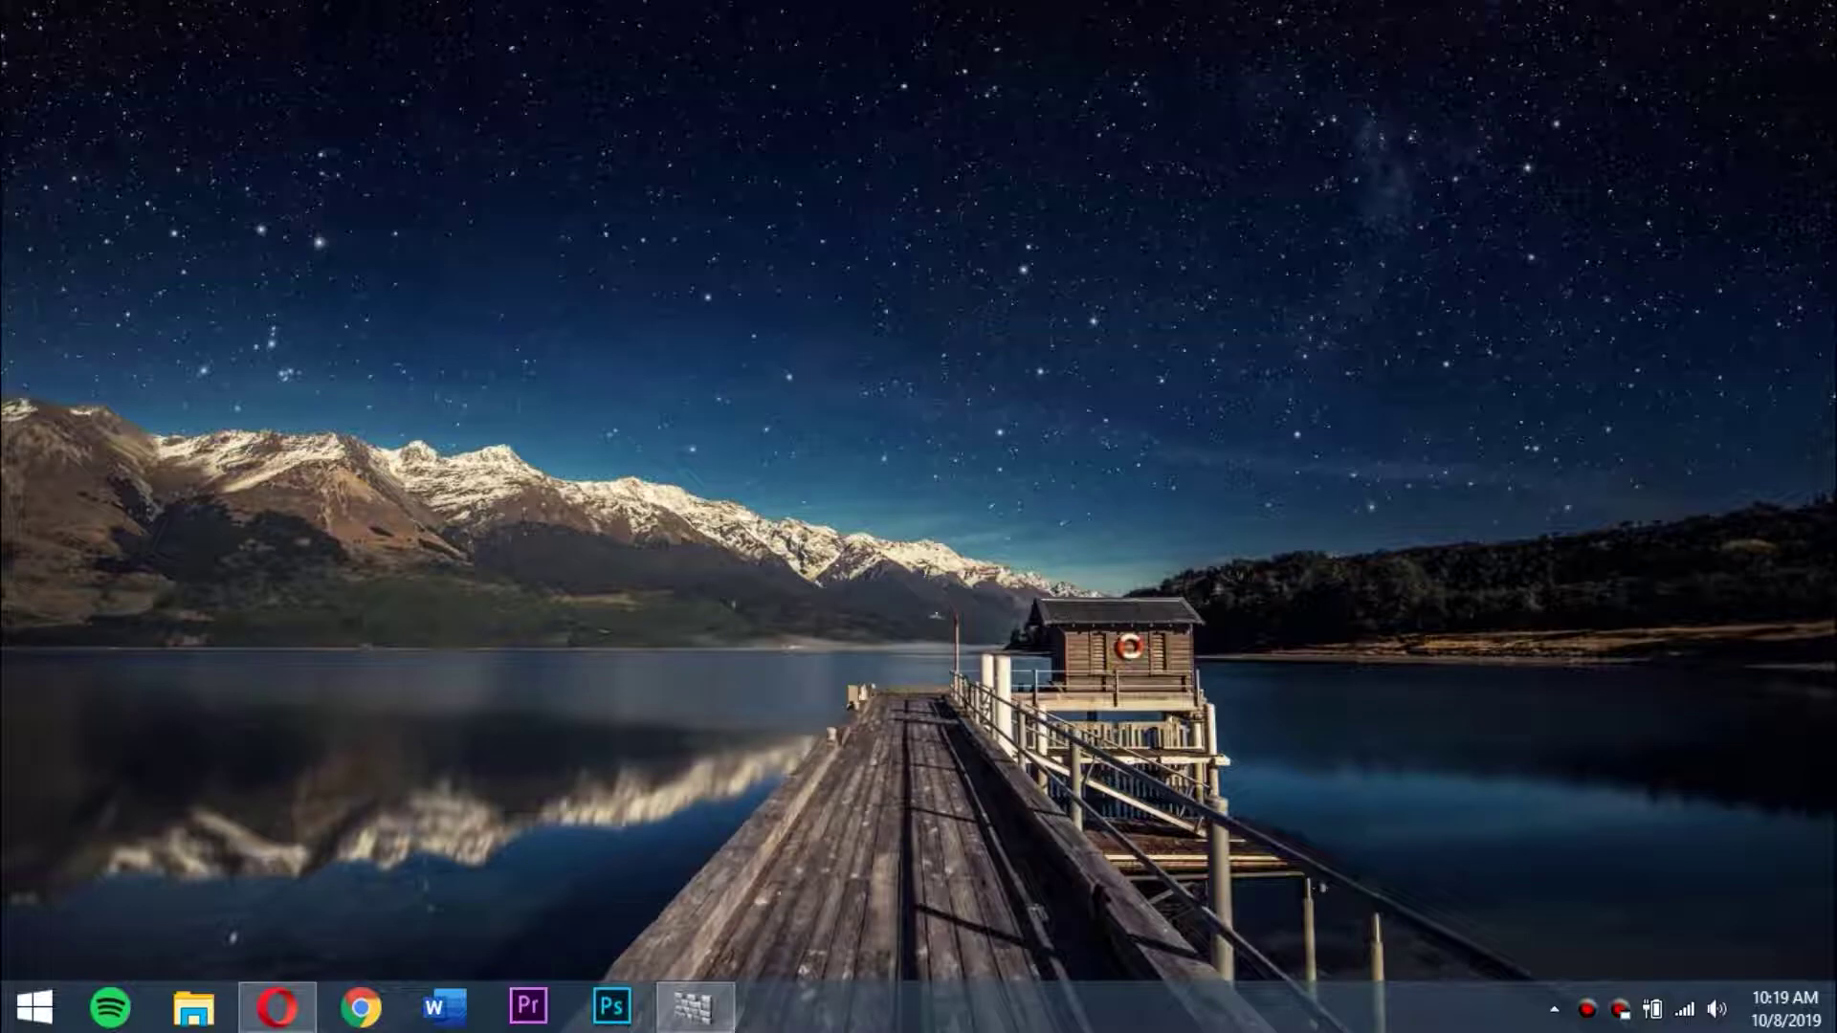
Switch to Windows Defender, run a Quick scan of the PC and close the program after the scan
{"action": "left_click", "coordinate": [696, 1005]}
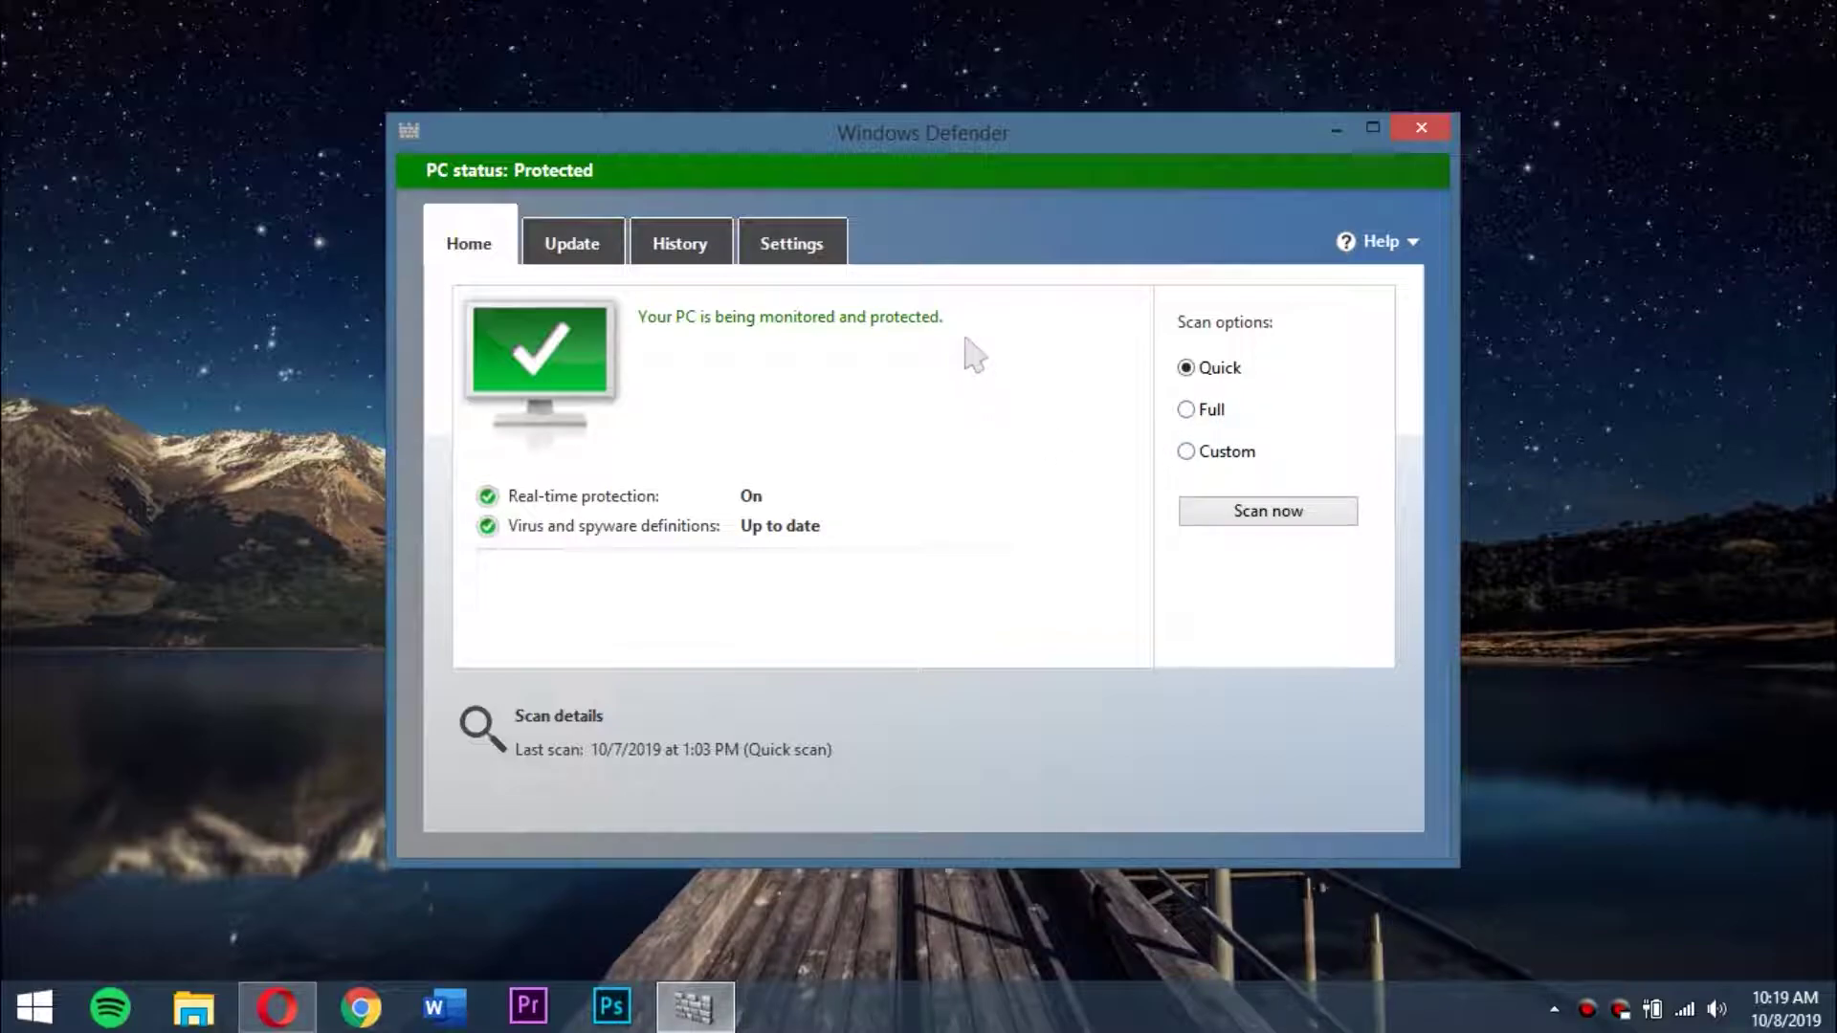
{"action": "left_click", "coordinate": [1207, 507]}
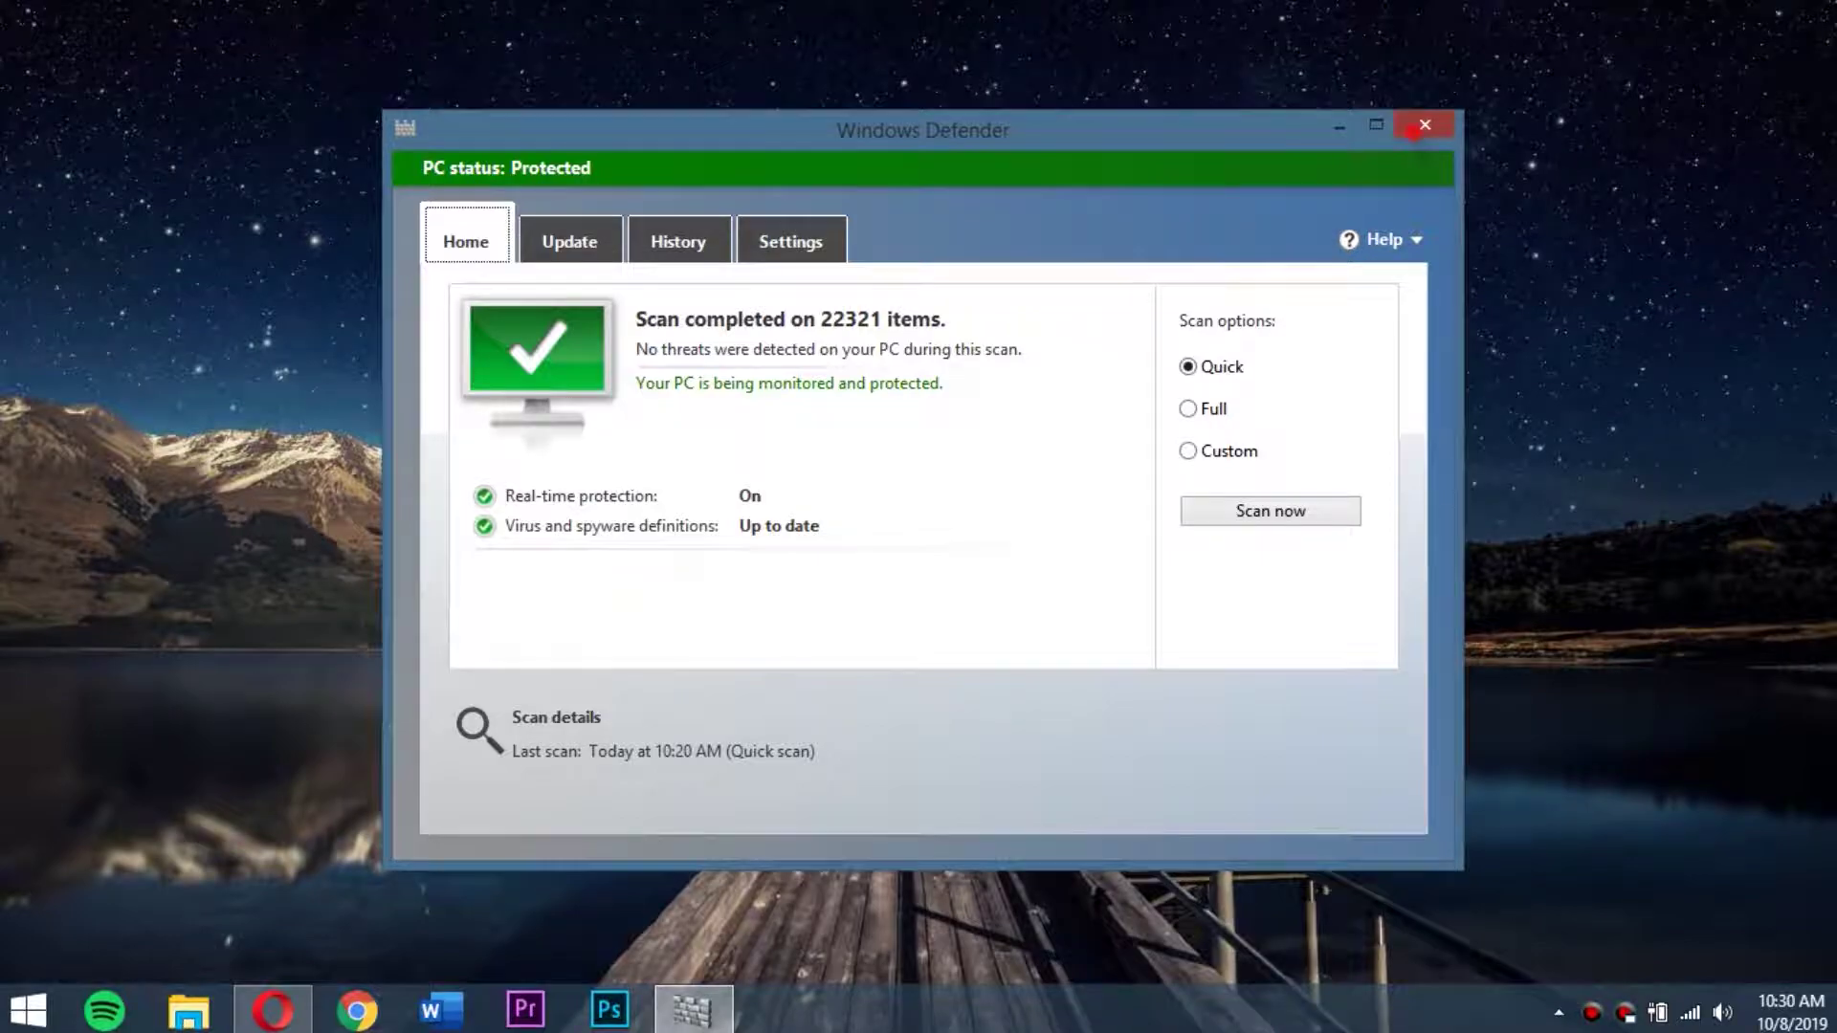
{"action": "left_click", "coordinate": [1414, 127]}
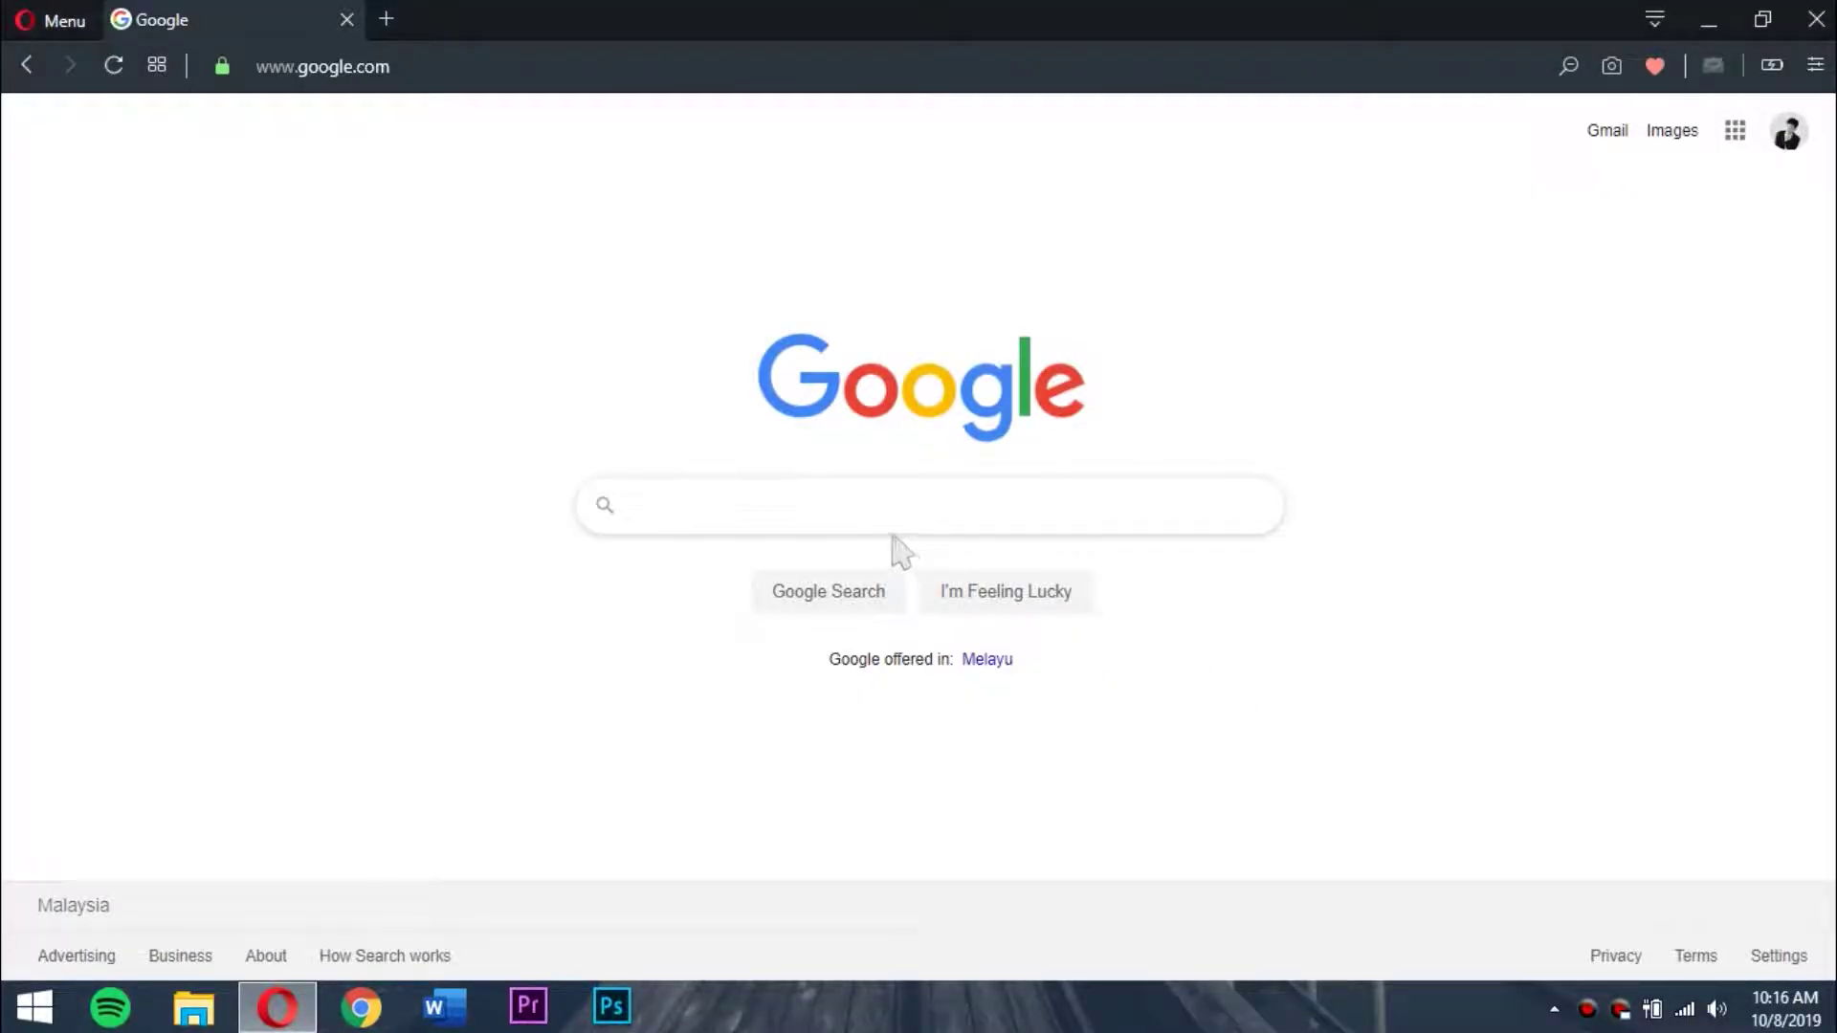
Search Google for "ccleaner" in Opera and open the official CCleaner website from the results
{"action": "type", "text": "ccleaner"}
{"action": "key", "text": "Return"}
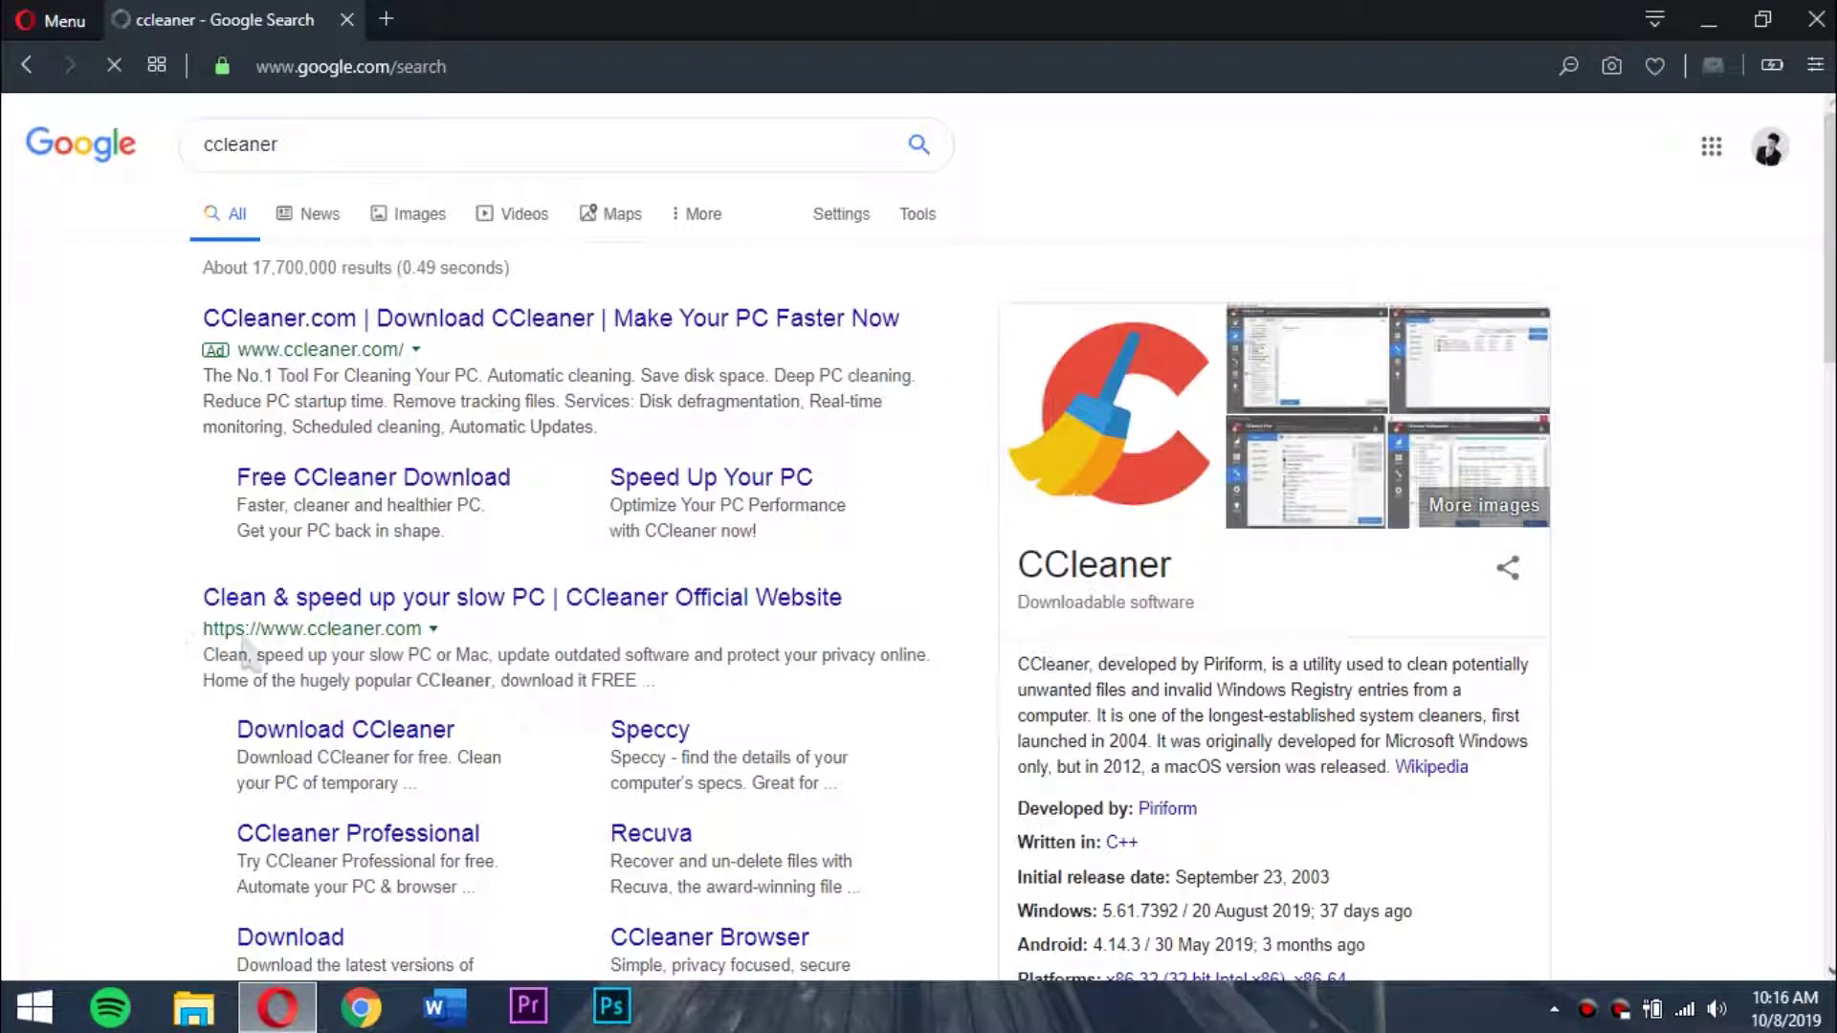
{"action": "left_click", "coordinate": [400, 599]}
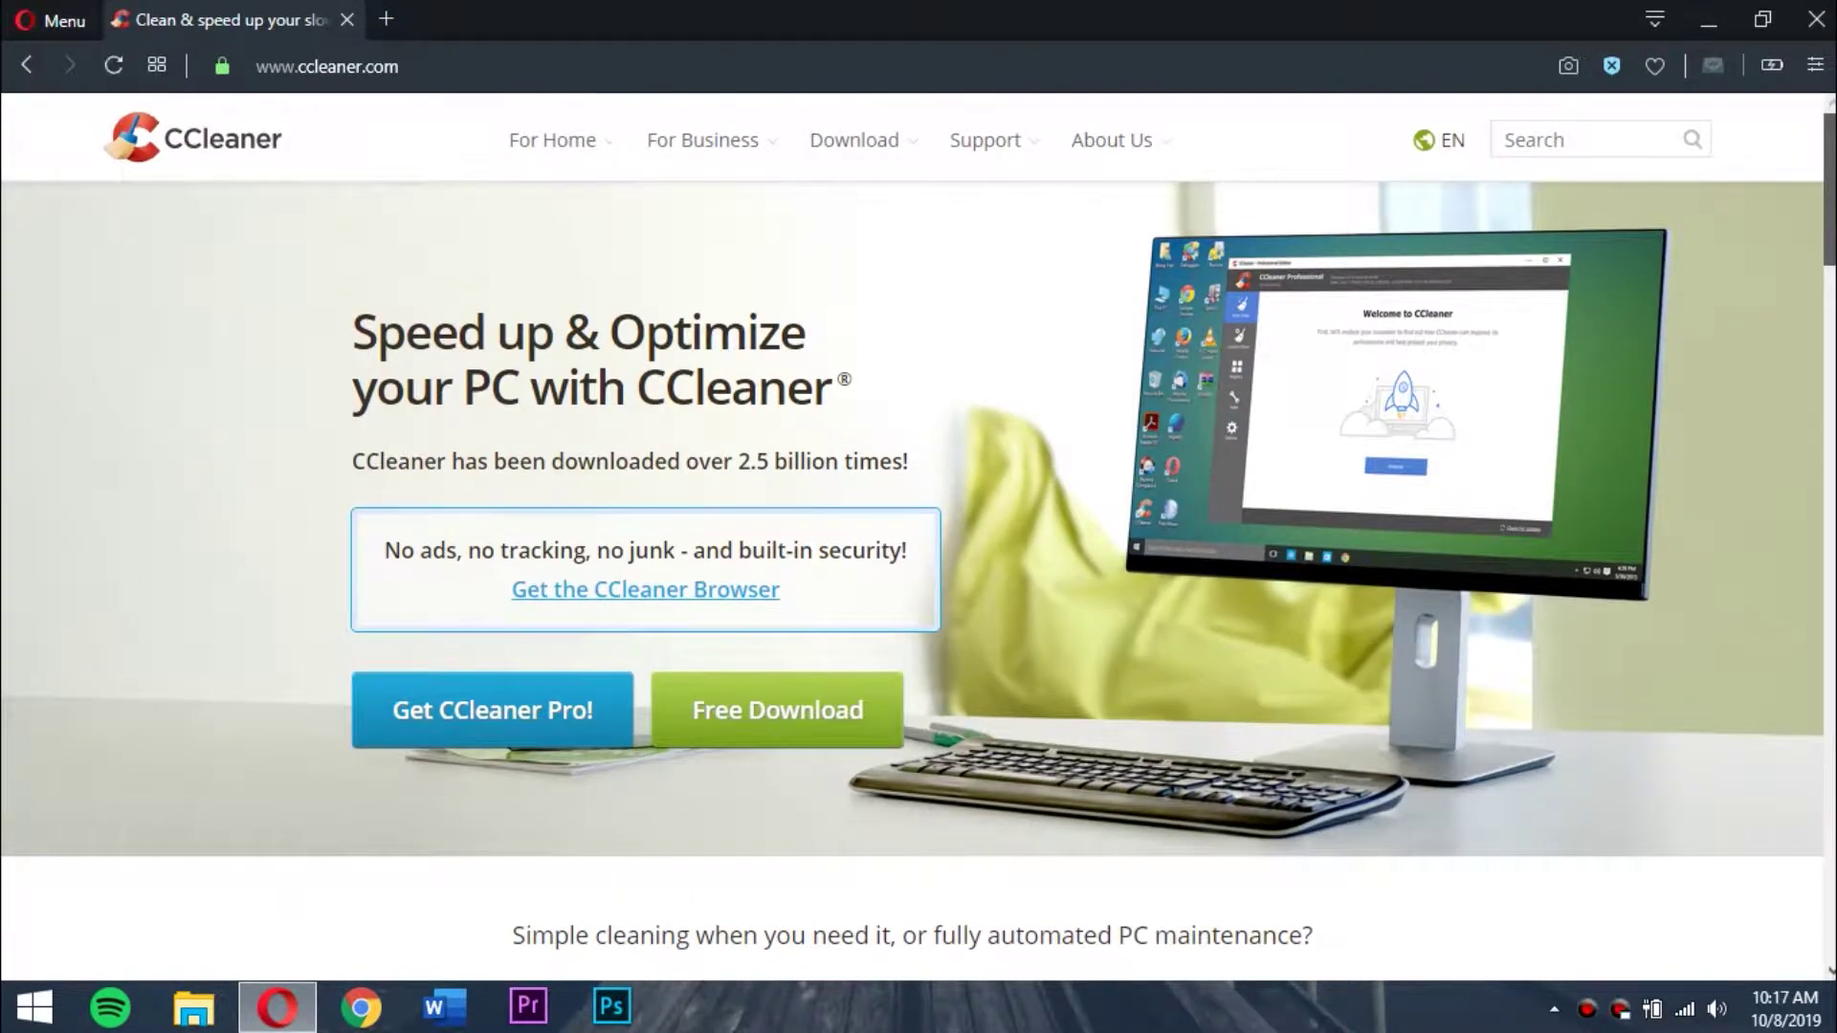
Open the CCleaner download page from the home page and review its comparison of the Free and Professional editions
{"action": "scroll", "coordinate": [918, 536], "scroll_direction": "down", "scroll_amount": 15}
{"action": "scroll", "coordinate": [919, 536], "scroll_direction": "up", "scroll_amount": 7}
{"action": "scroll", "coordinate": [918, 536], "scroll_direction": "down", "scroll_amount": 6}
{"action": "left_click", "coordinate": [583, 789]}
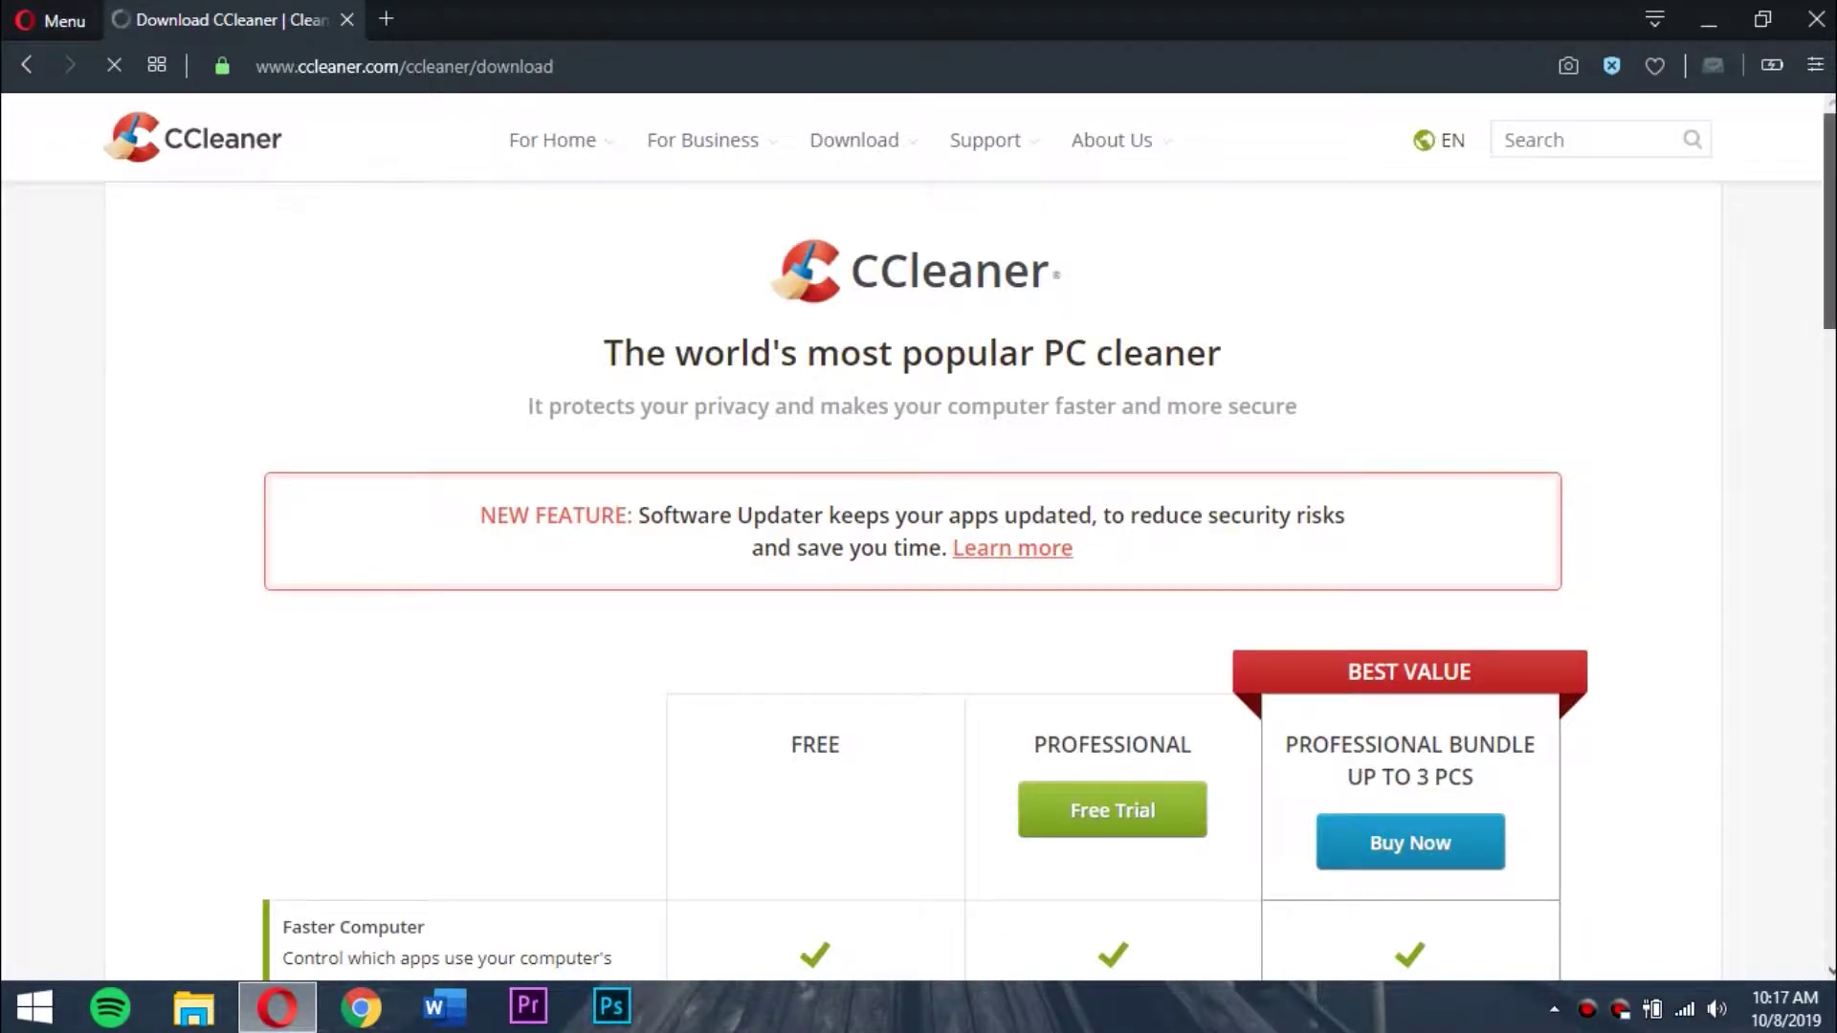
{"action": "scroll", "coordinate": [1152, 558], "scroll_direction": "down", "scroll_amount": 8}
{"action": "scroll", "coordinate": [1242, 574], "scroll_direction": "down", "scroll_amount": 5}
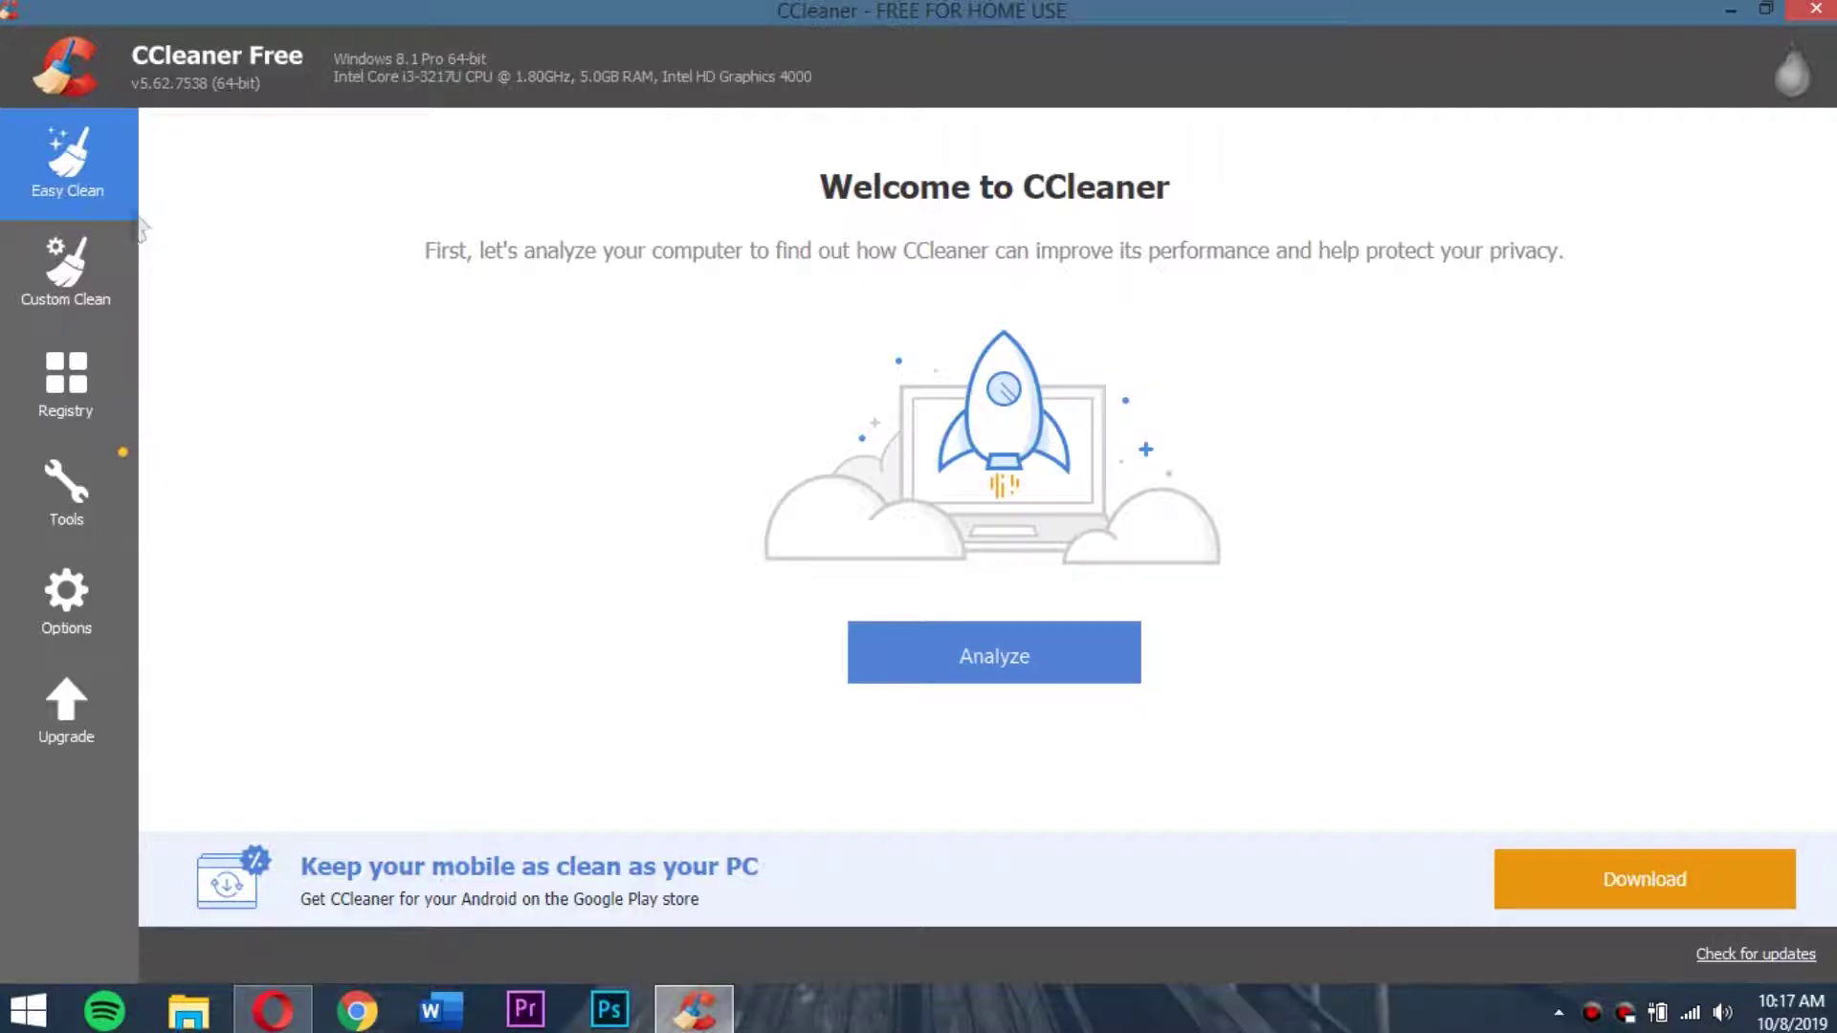
Switch to CCleaner and run a Custom Clean with the selected Windows items
{"action": "left_click", "coordinate": [66, 271]}
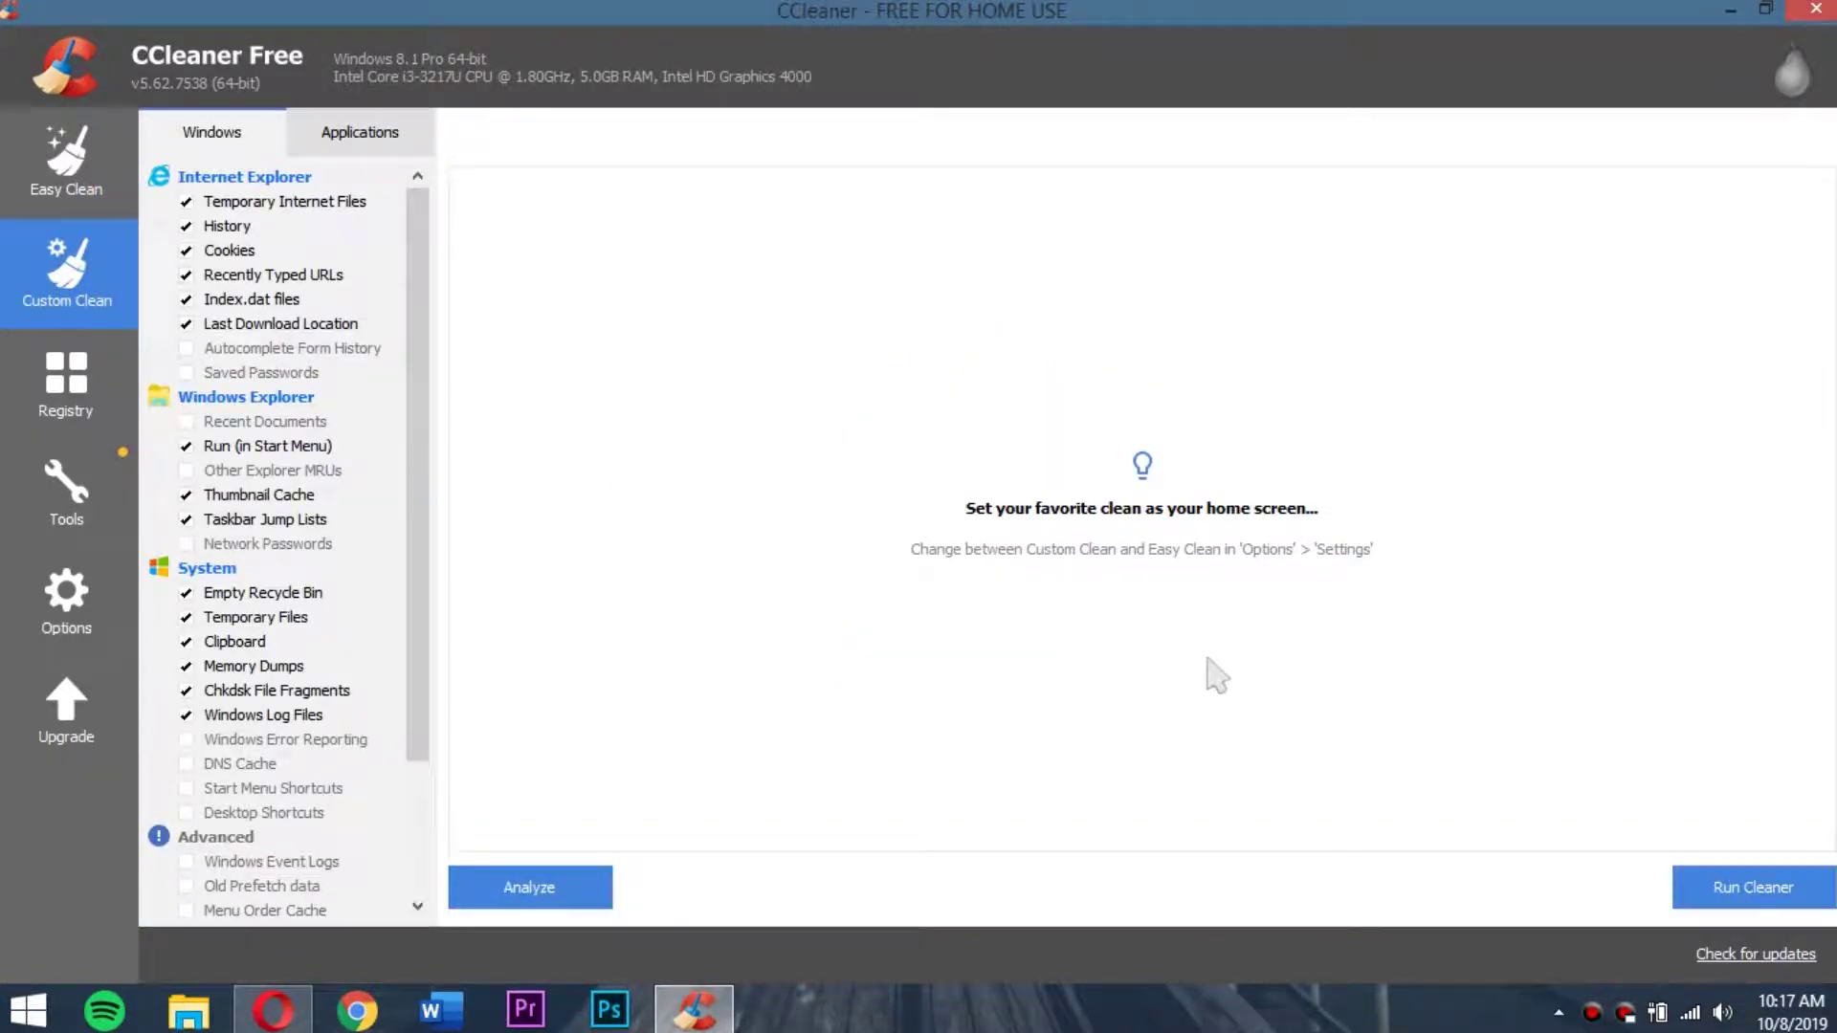
{"action": "left_click", "coordinate": [1742, 882]}
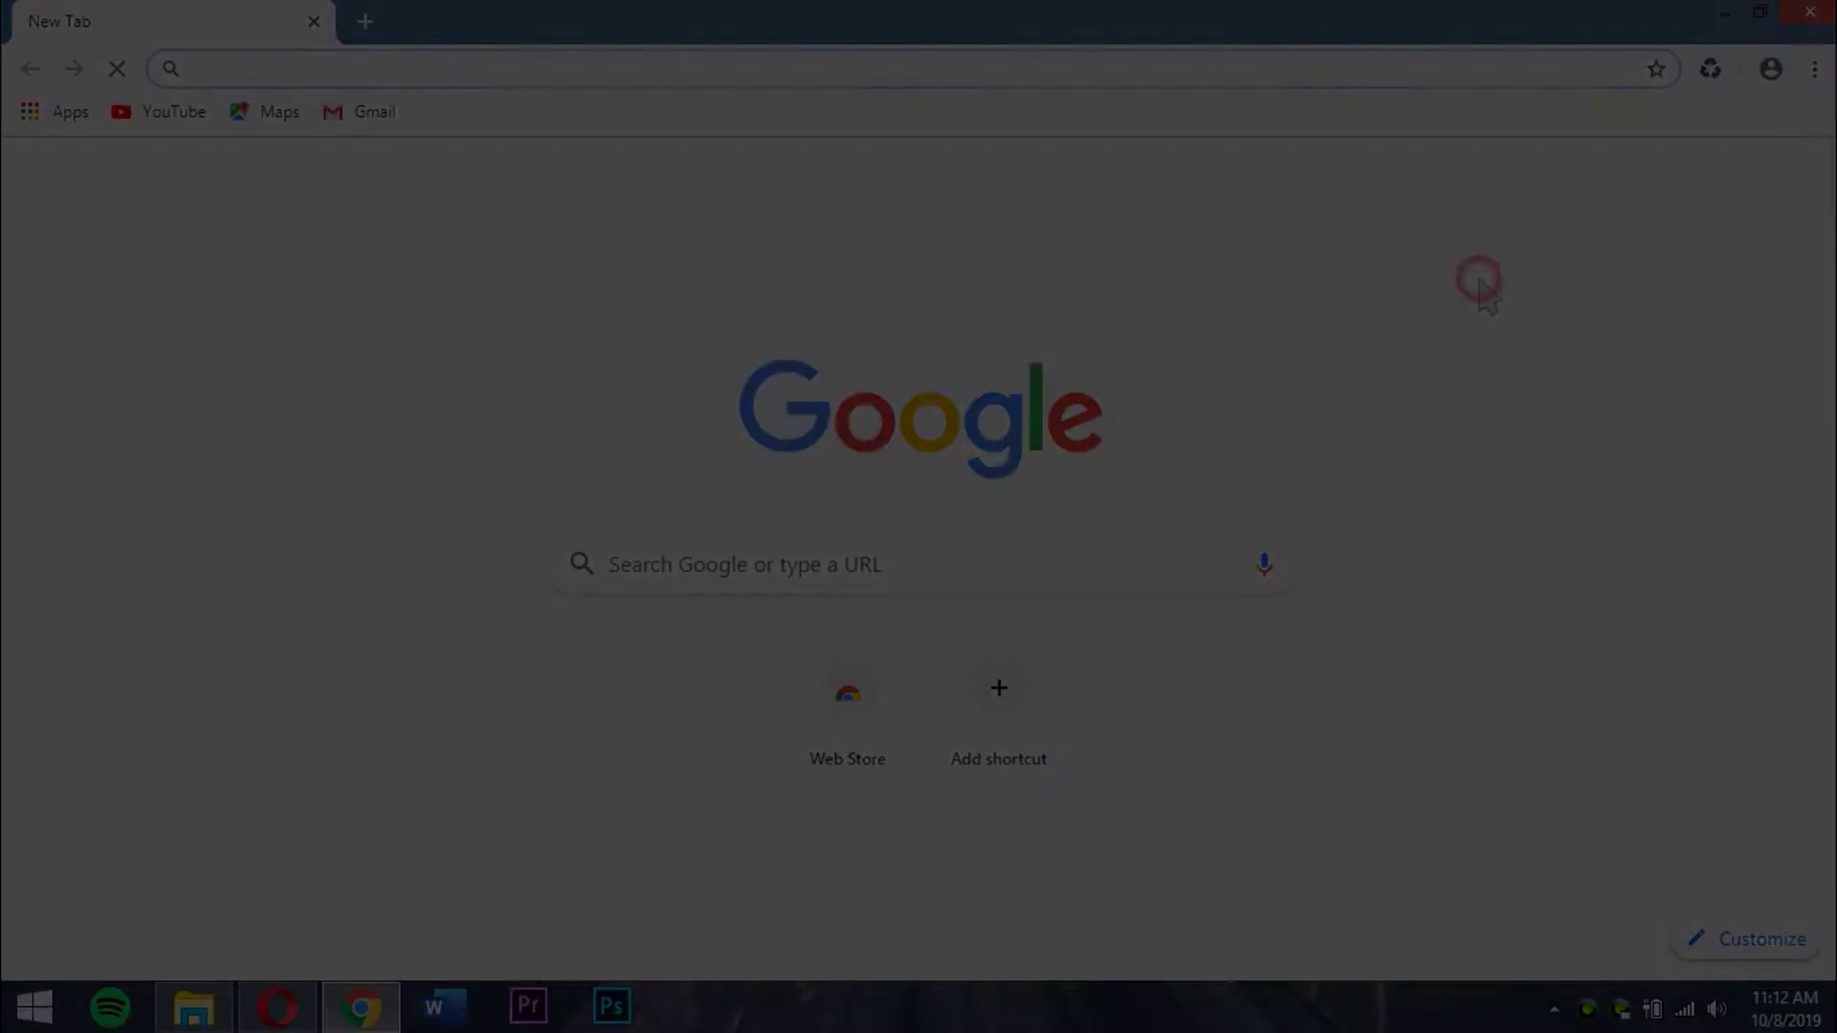
Switch to Chrome, close the developer tools, and open the About Chrome page in Settings to check for updates
{"action": "key", "text": "F12"}
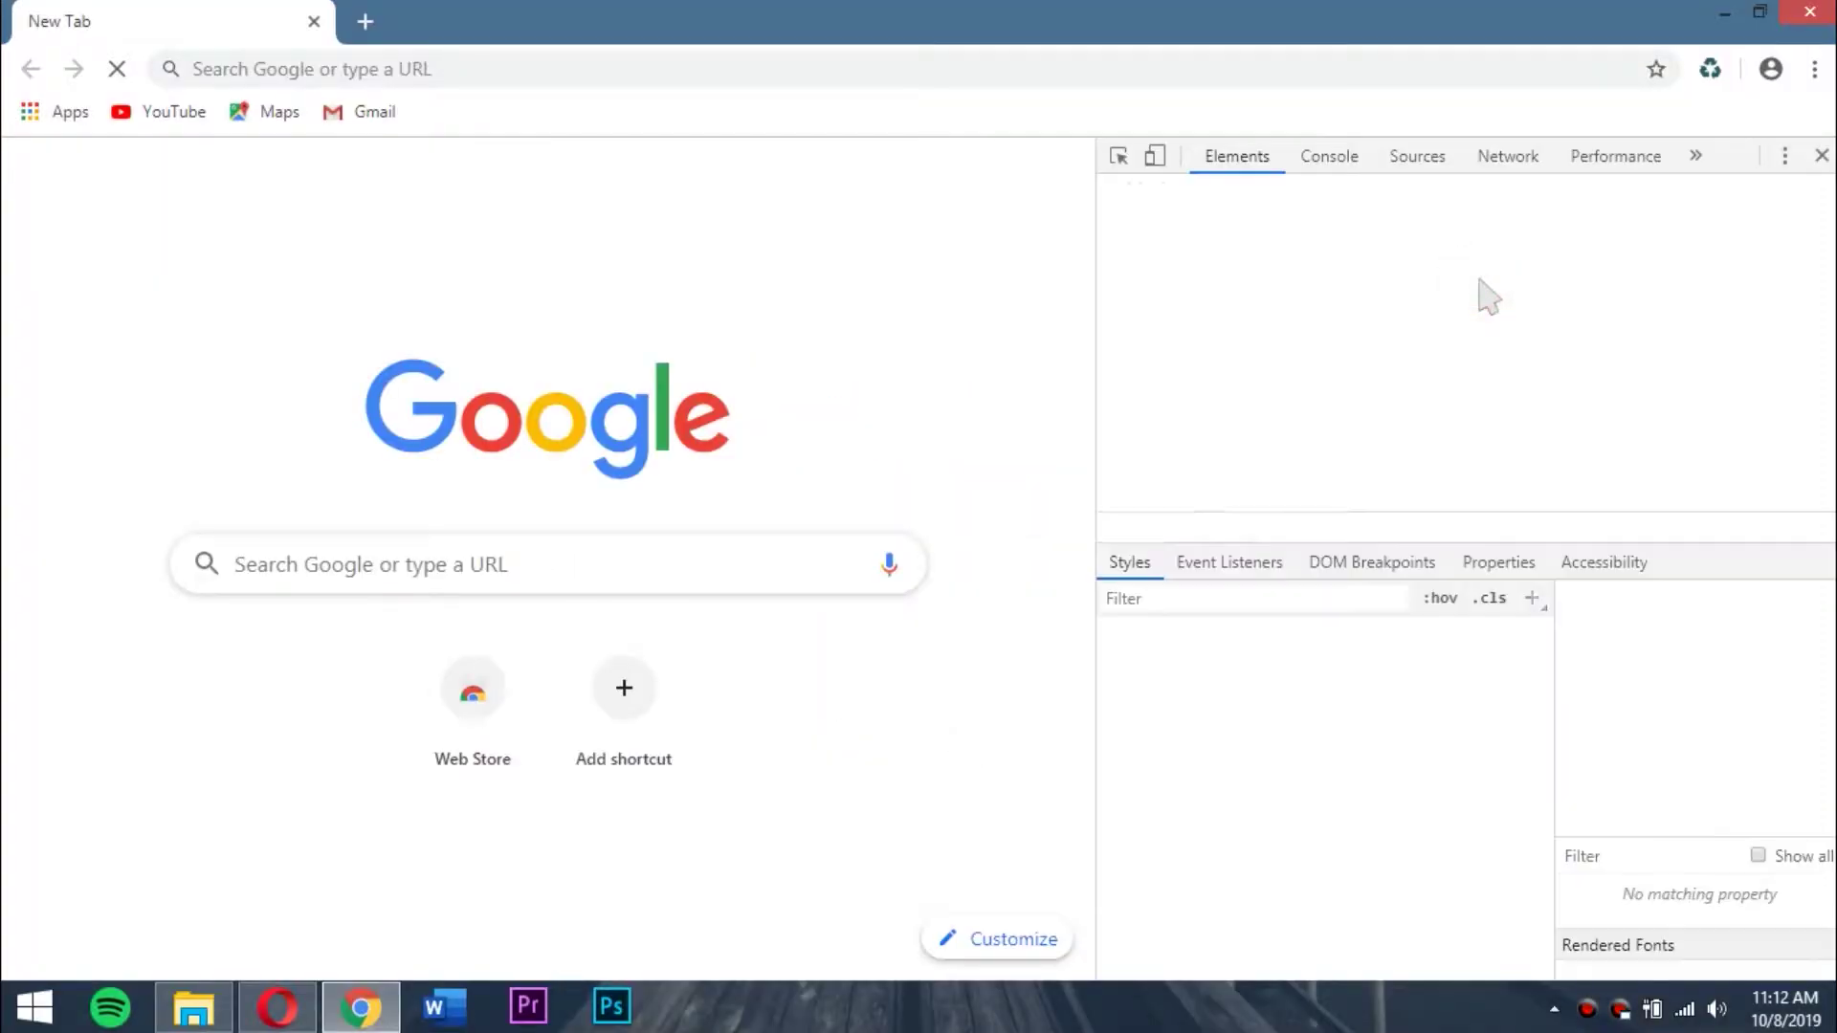
{"action": "left_click", "coordinate": [1822, 155]}
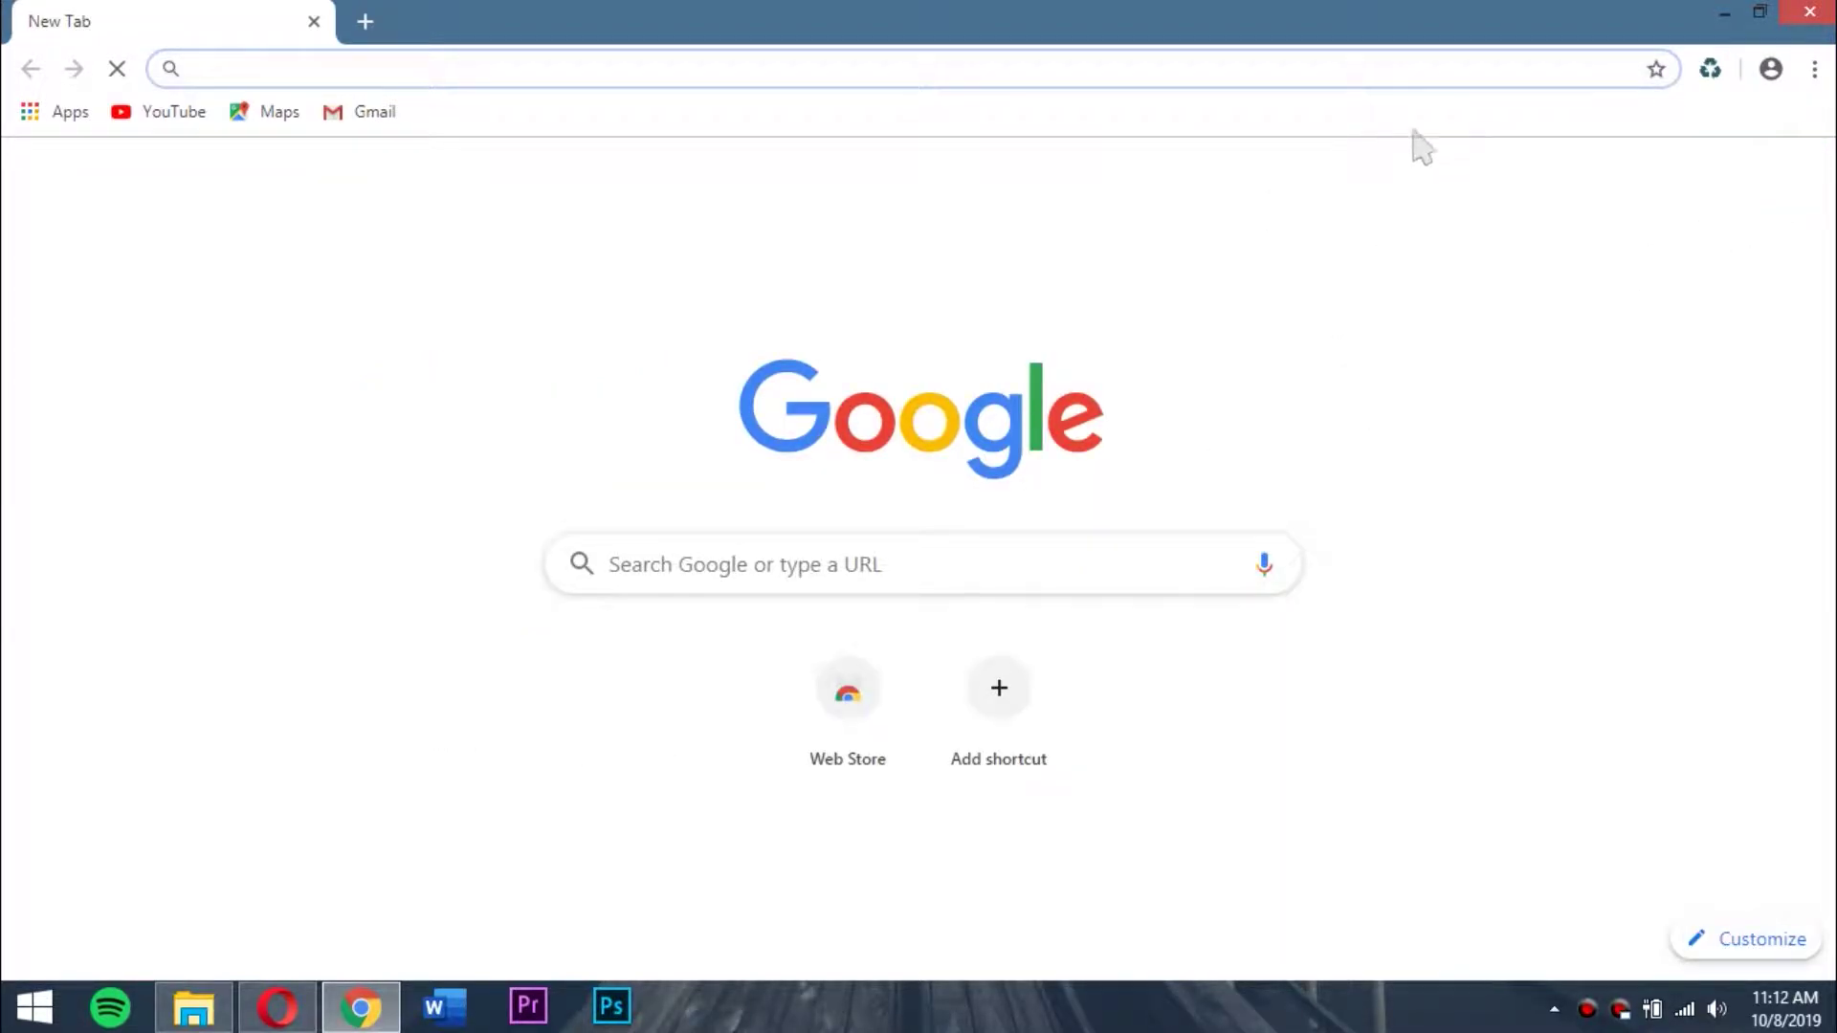
{"action": "left_click", "coordinate": [1815, 68]}
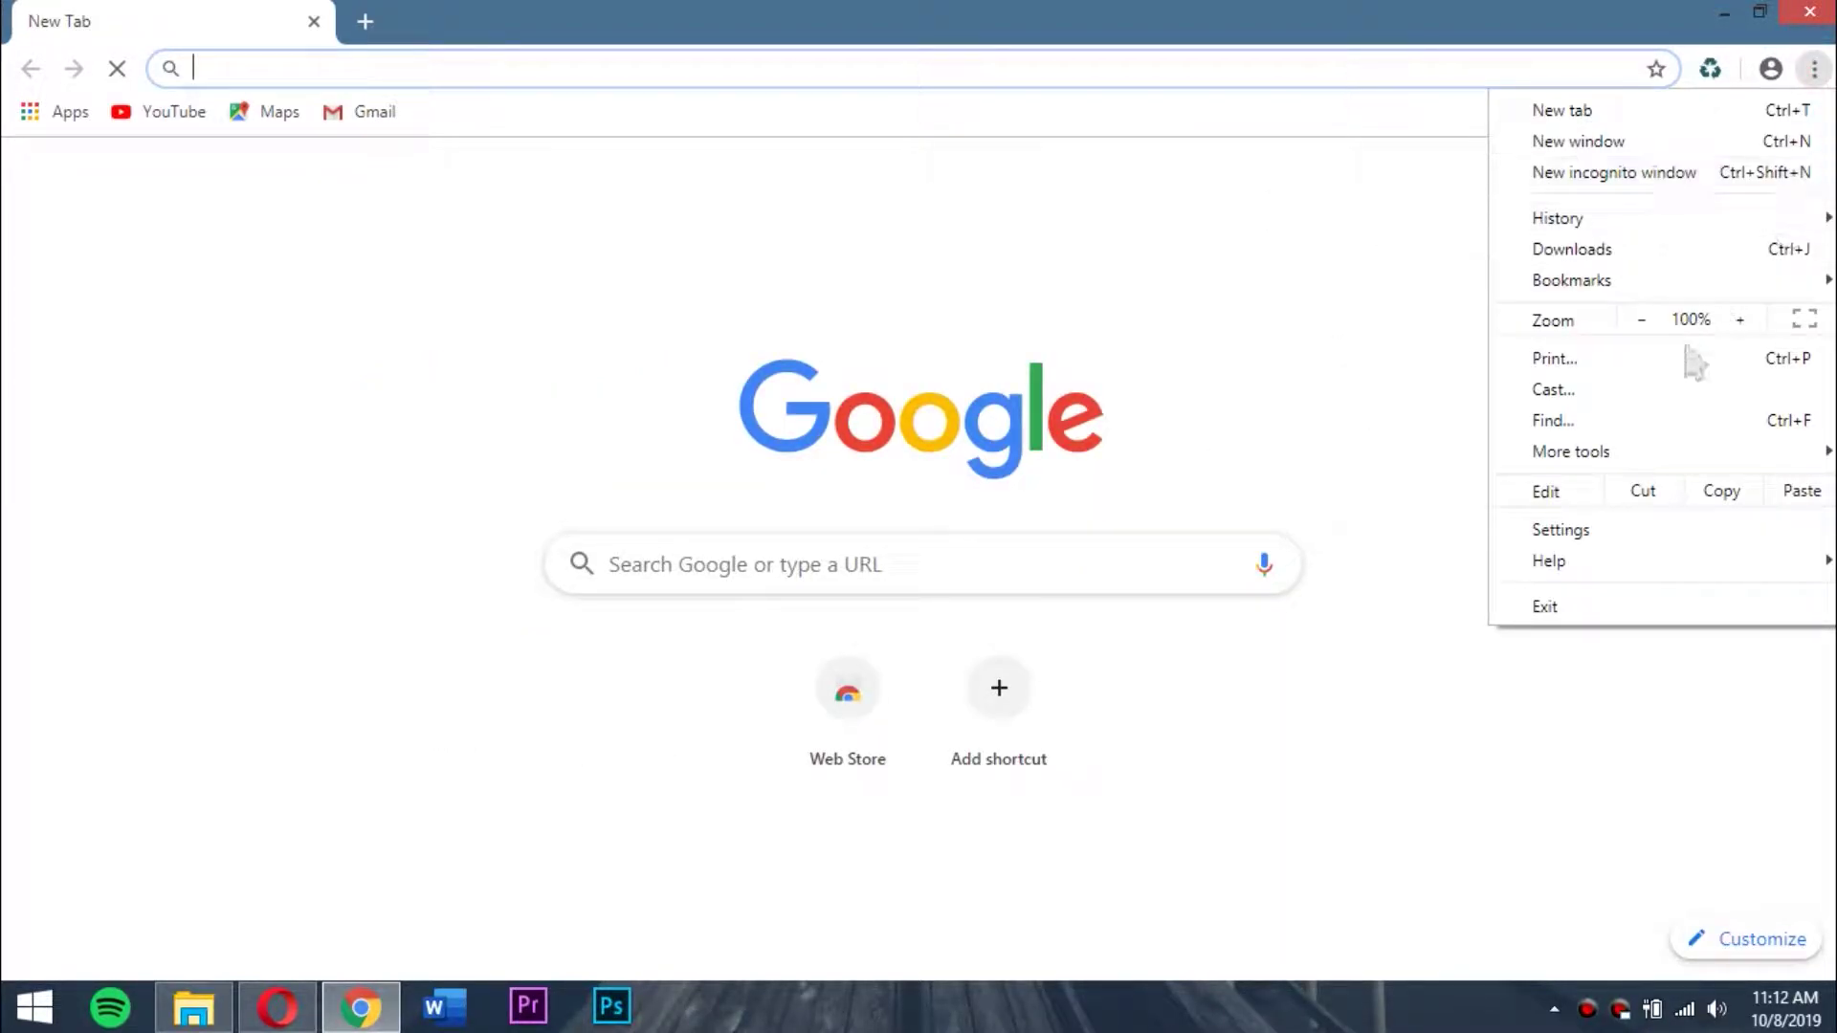
{"action": "left_click", "coordinate": [1617, 531]}
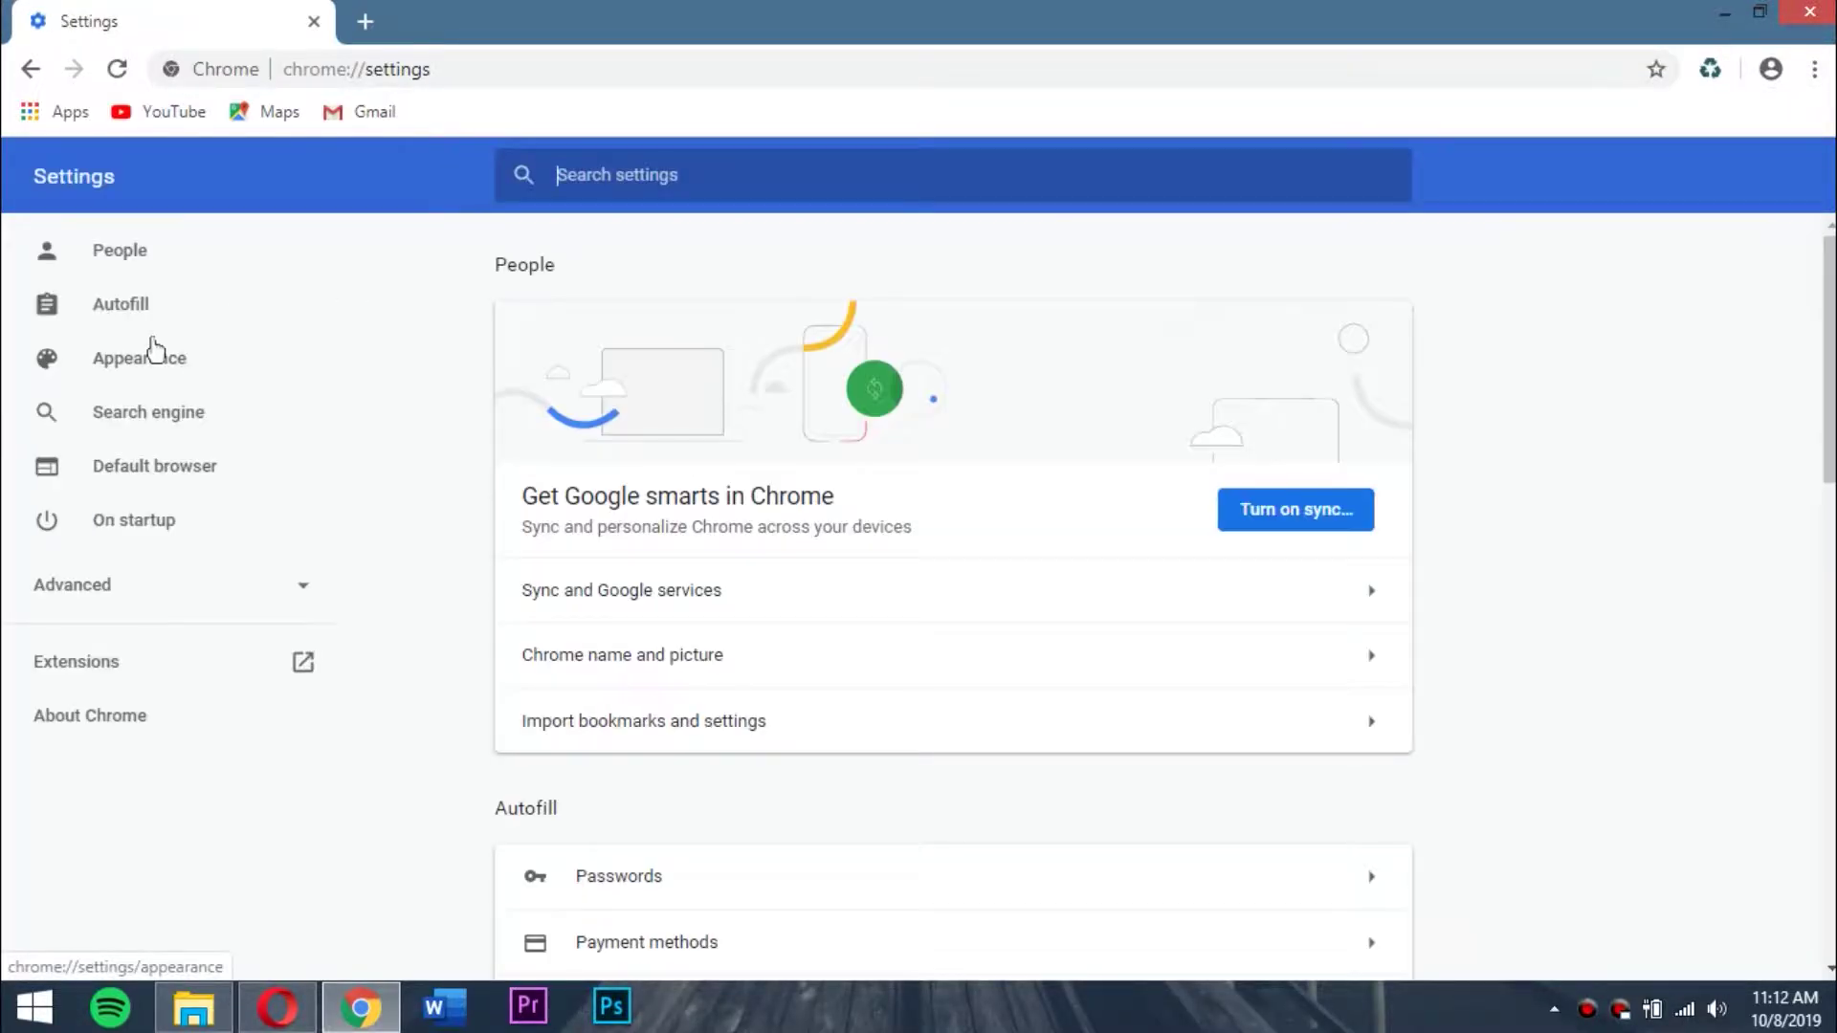
{"action": "left_click", "coordinate": [71, 719]}
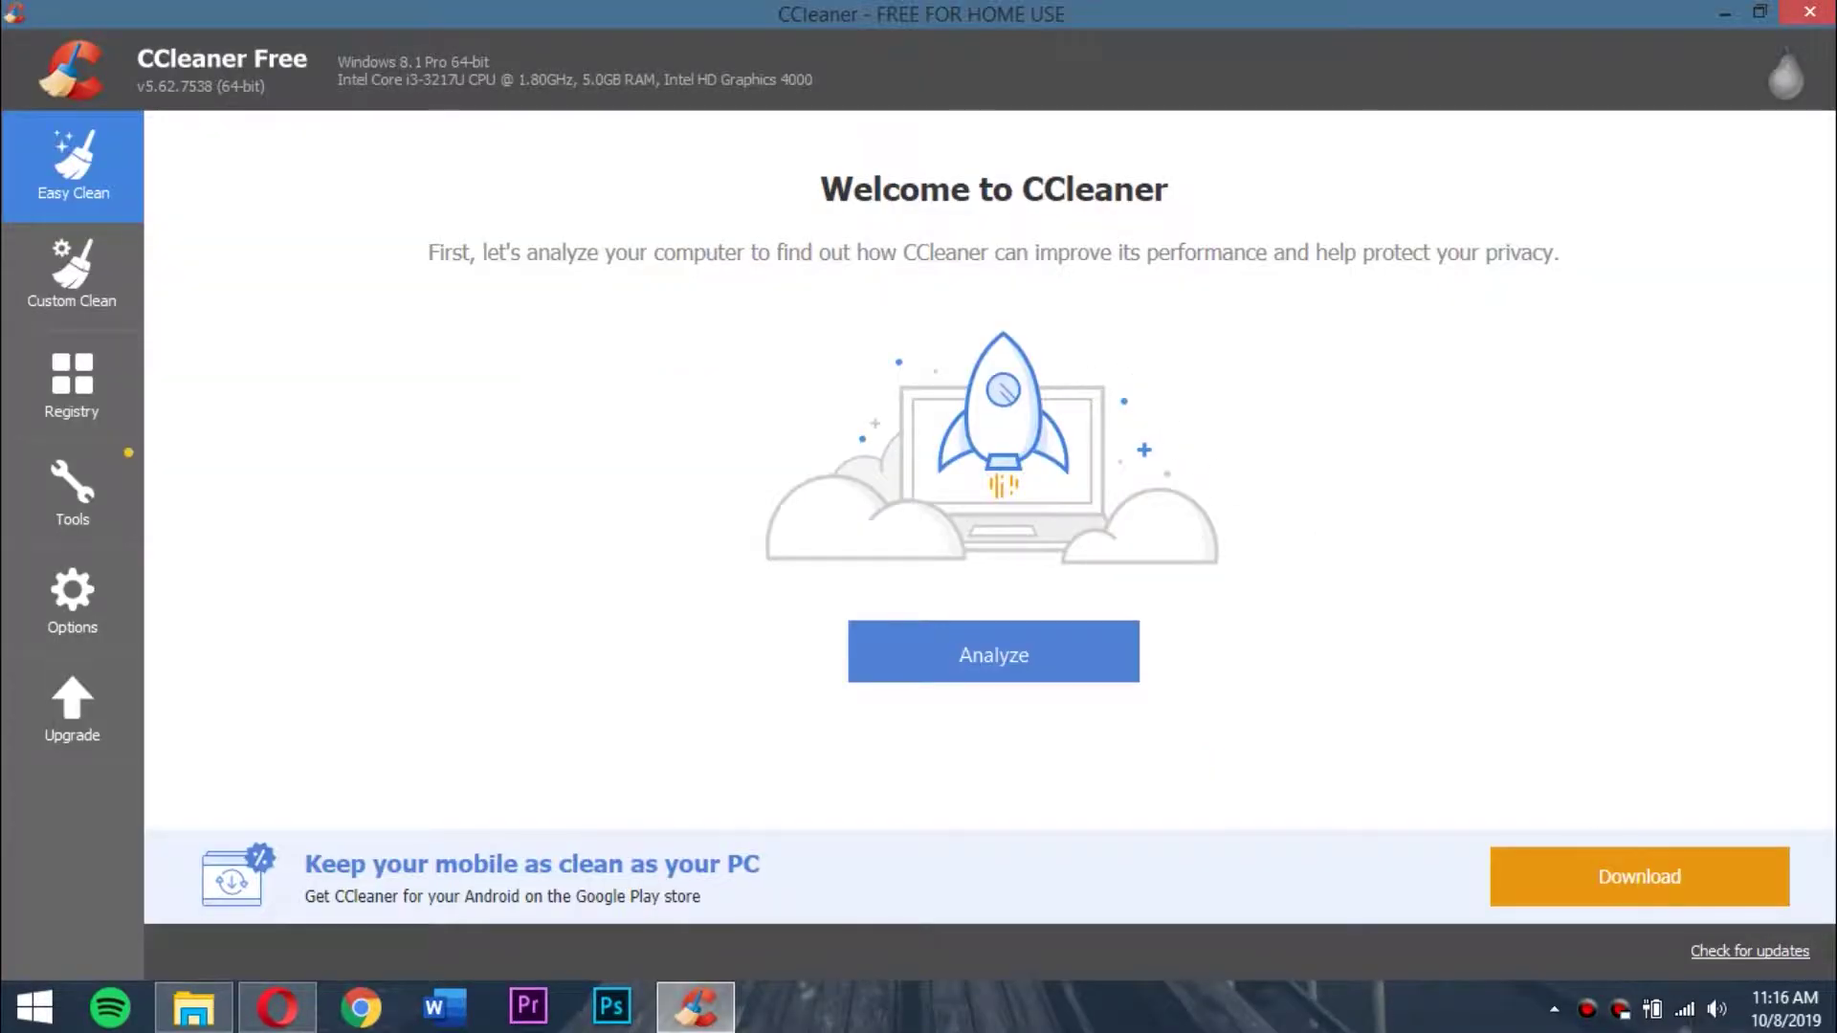
Switch to CCleaner, check it for updates and look through the update web page
{"action": "left_click", "coordinate": [1737, 956]}
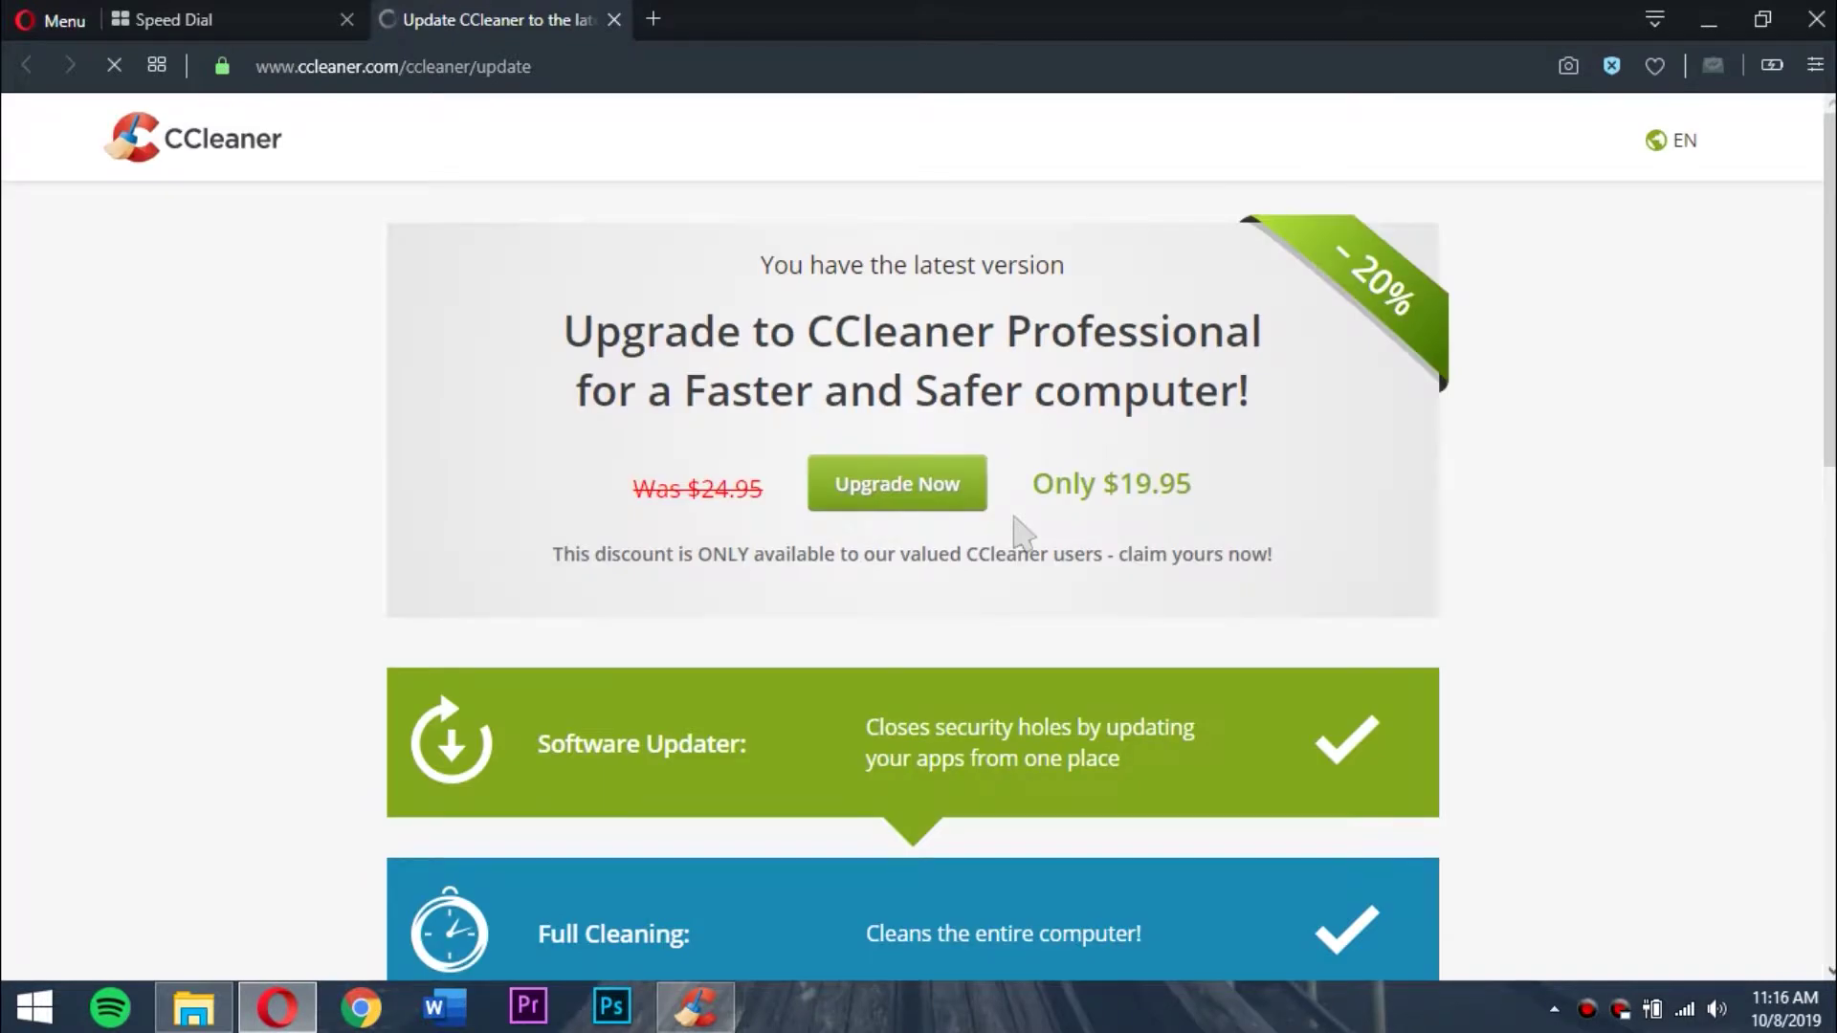
{"action": "scroll", "coordinate": [1263, 523], "scroll_direction": "down", "scroll_amount": 10}
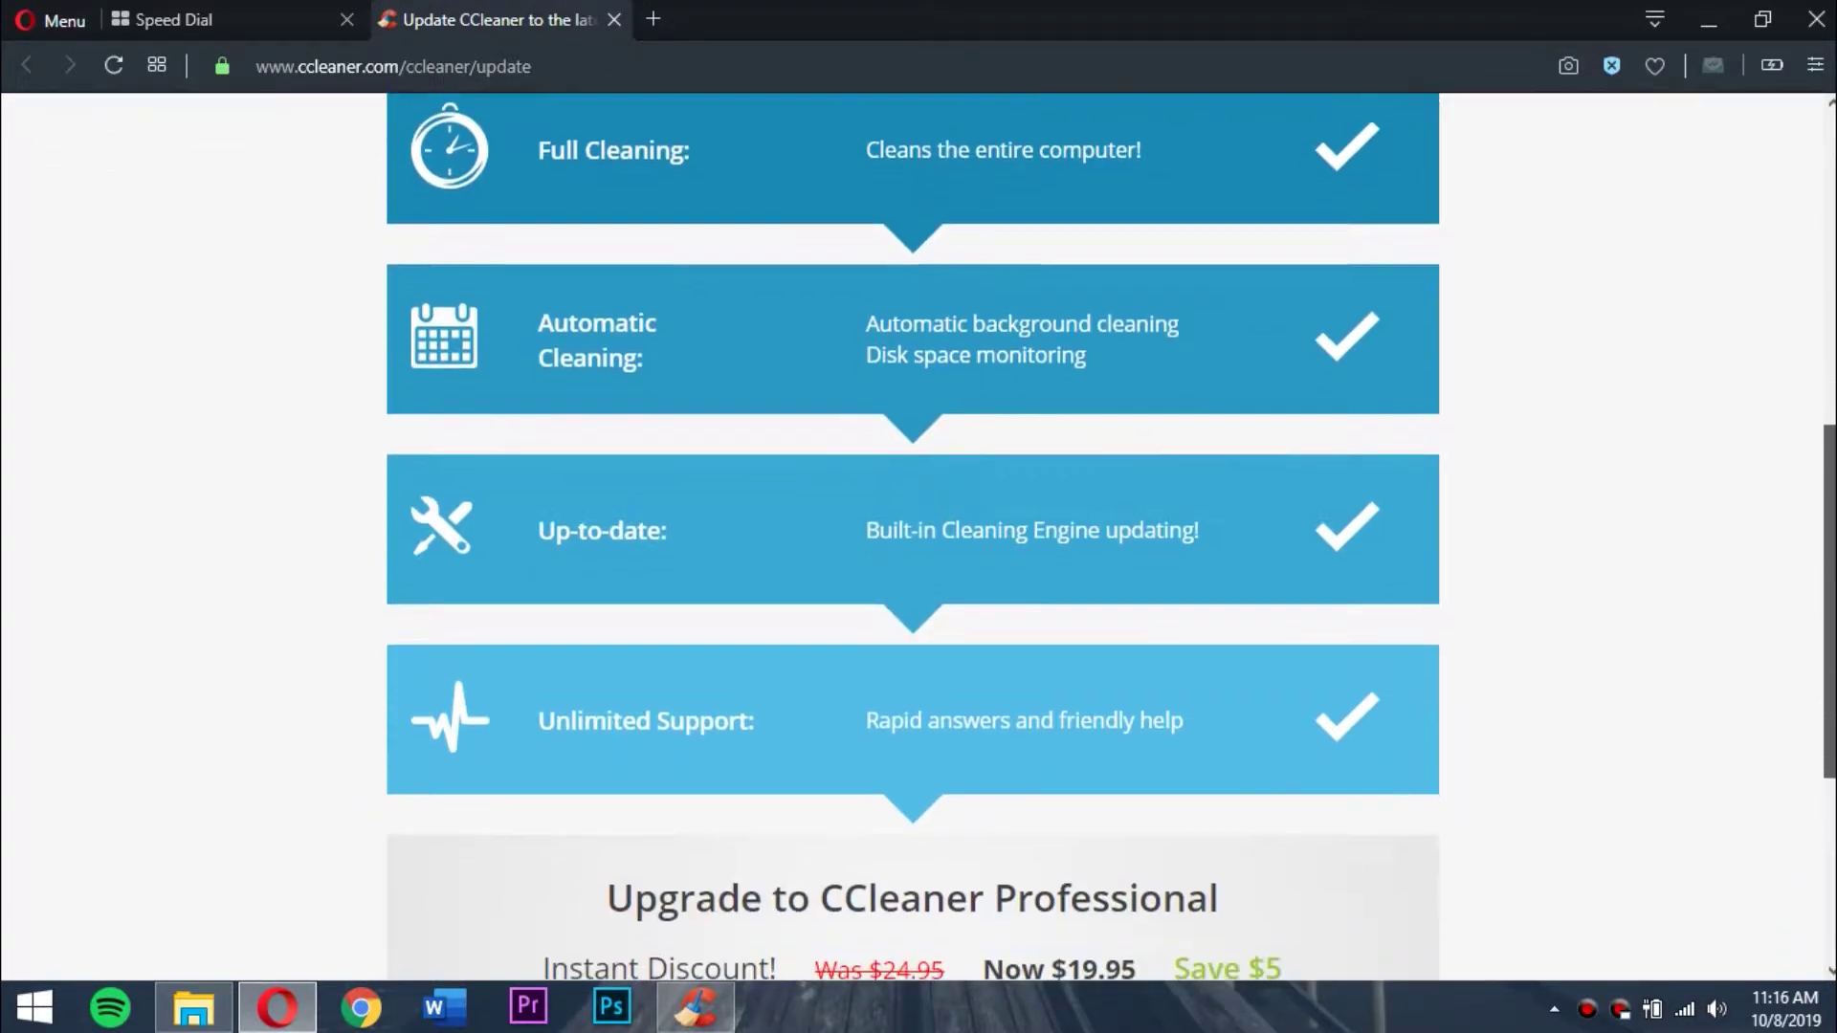
{"action": "scroll", "coordinate": [1624, 619], "scroll_direction": "down", "scroll_amount": 1}
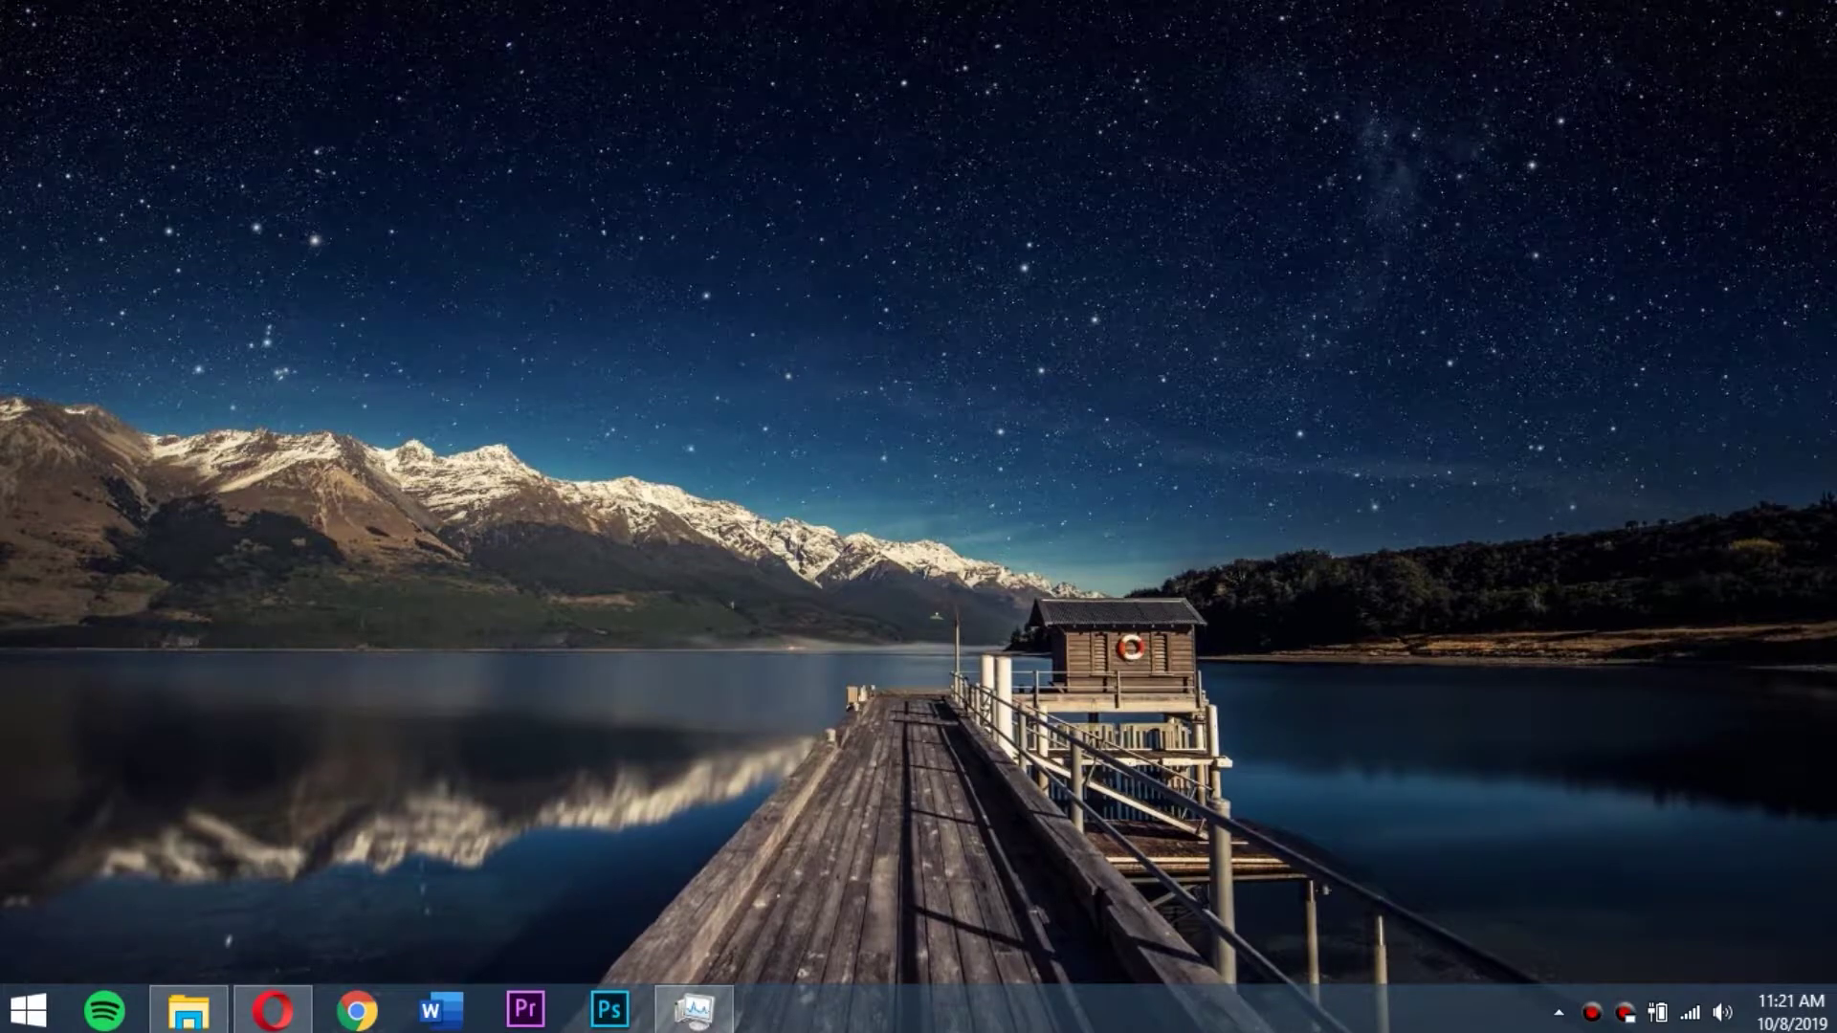
Switch to Task Manager and disable WD Drive Utilities Helper in the list of startup programs
{"action": "left_click", "coordinate": [694, 1010]}
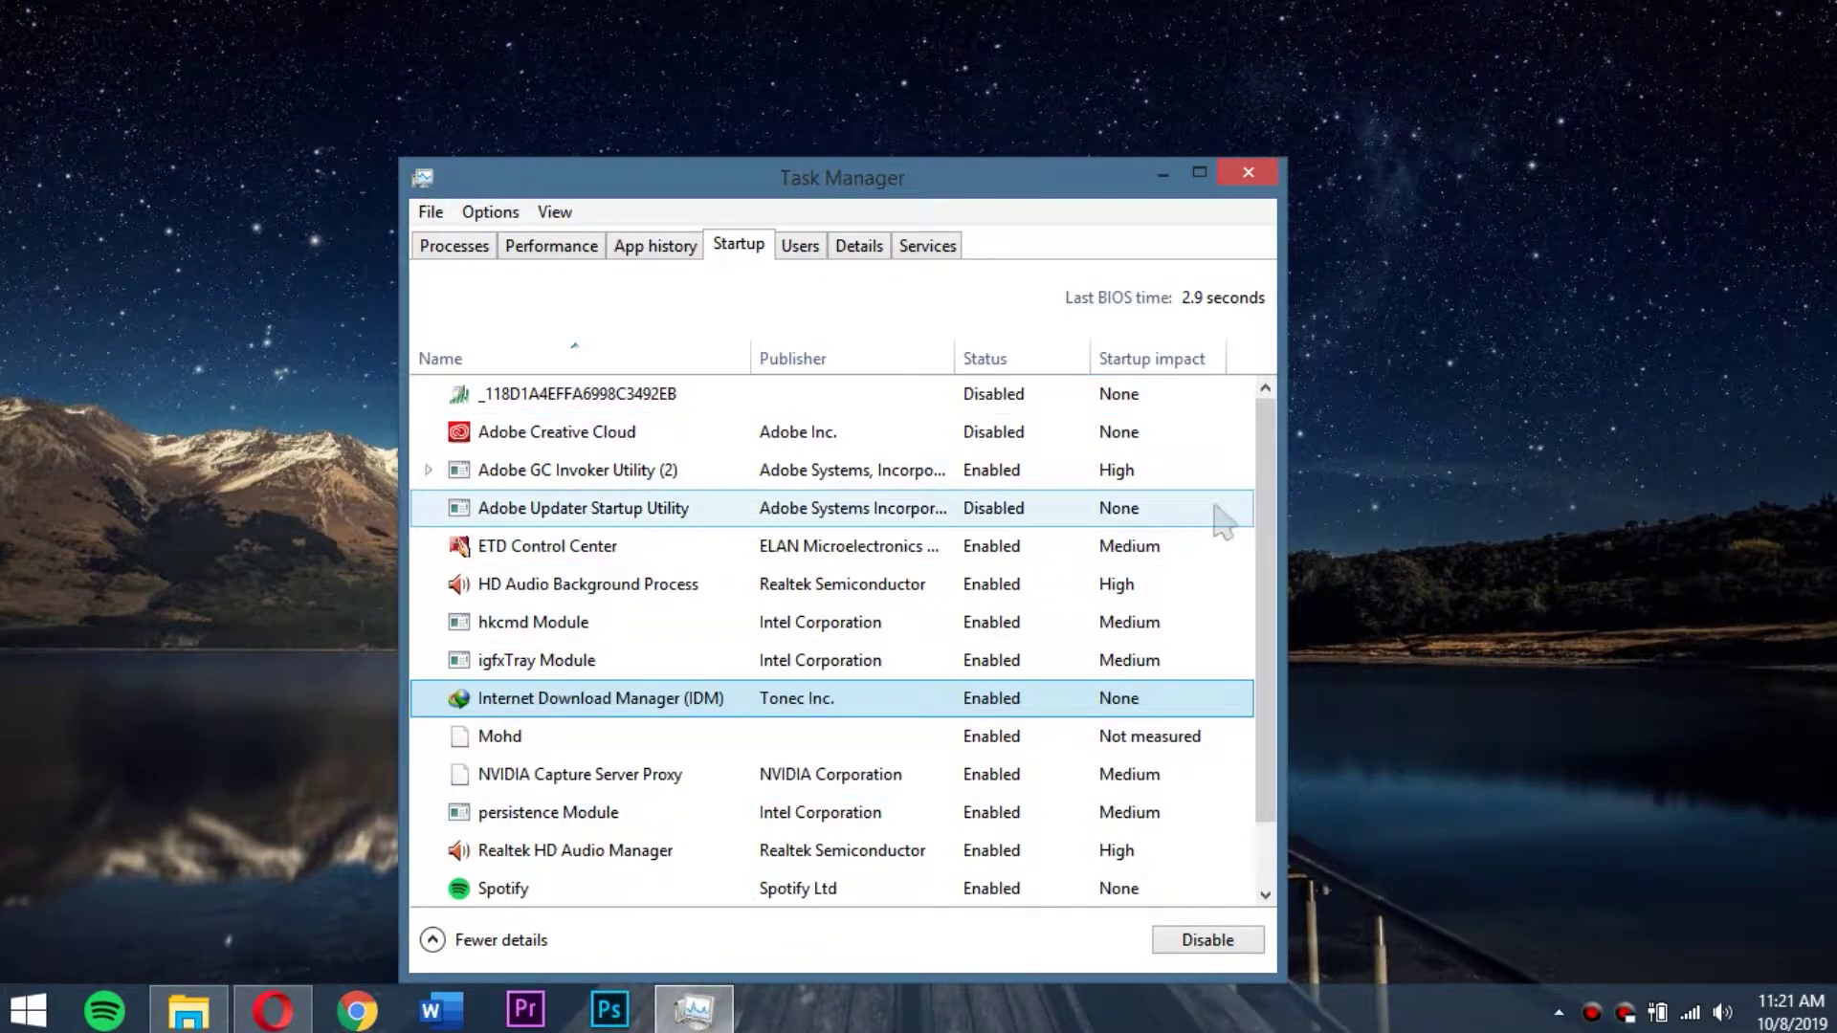
{"action": "left_click_drag", "start_coordinate": [1258, 446], "coordinate": [1261, 680]}
{"action": "right_click", "coordinate": [975, 882]}
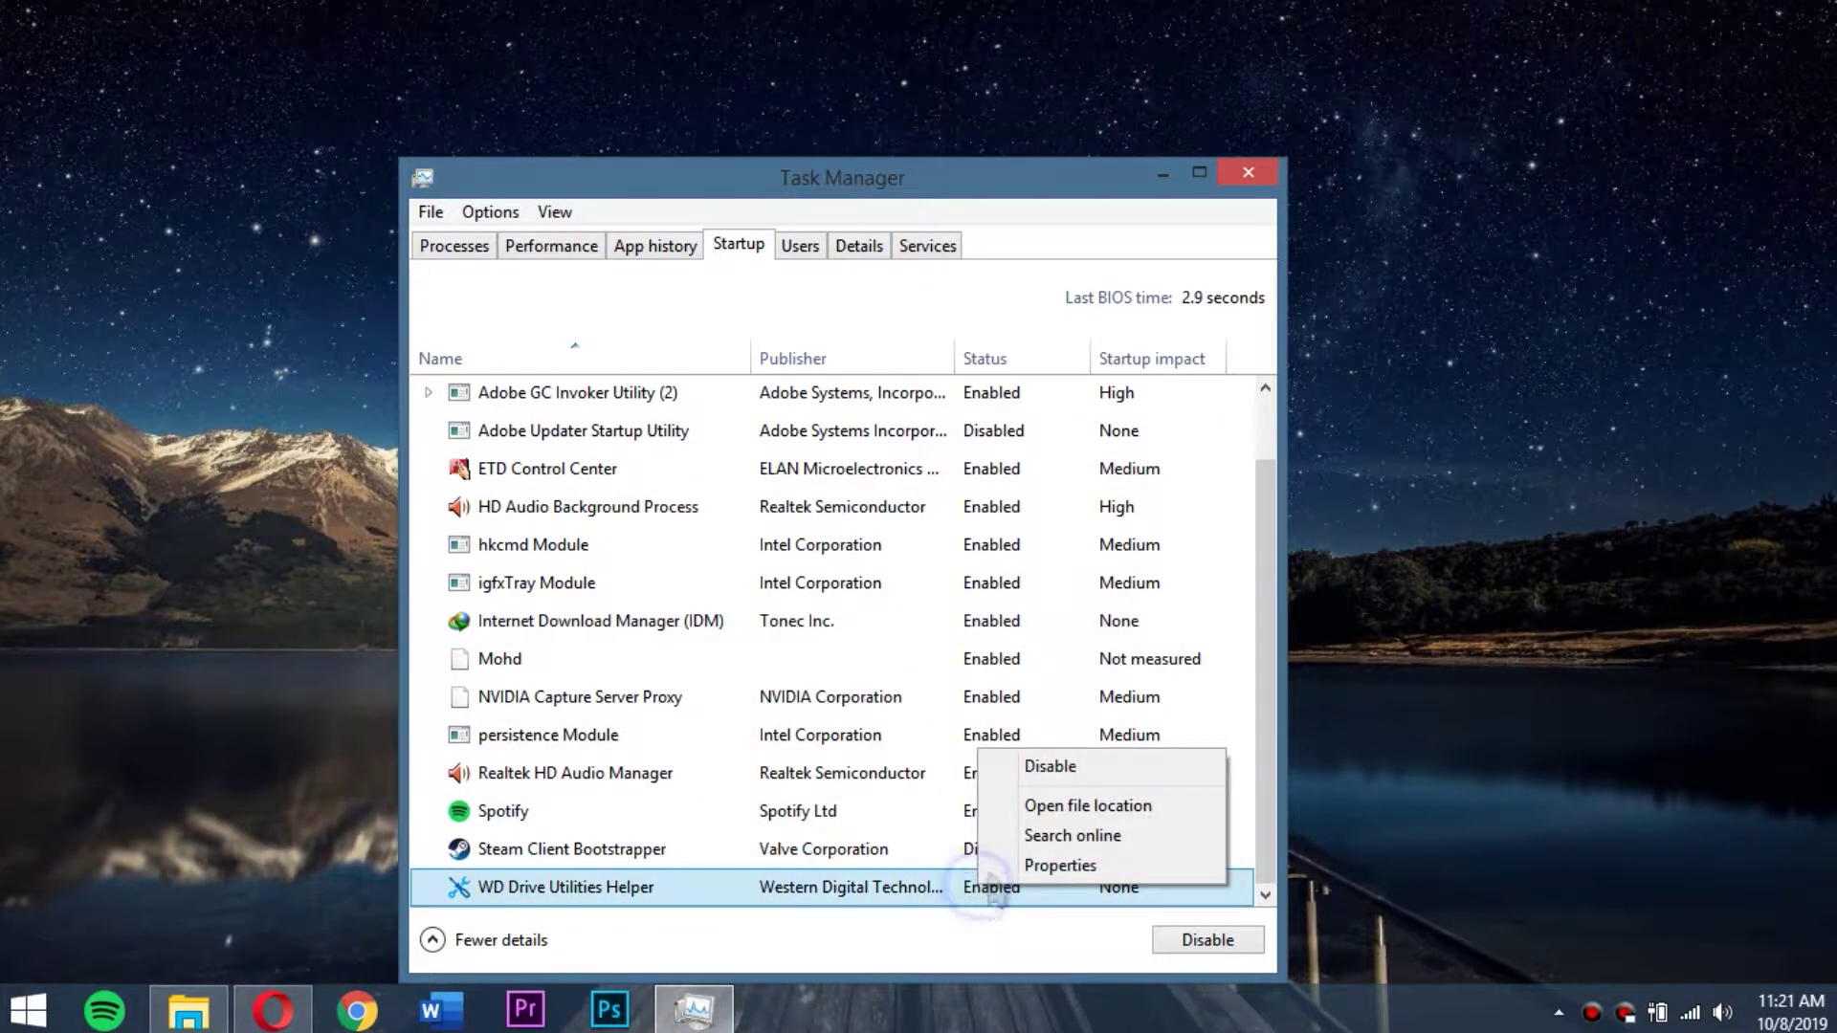
{"action": "left_click", "coordinate": [1029, 769]}
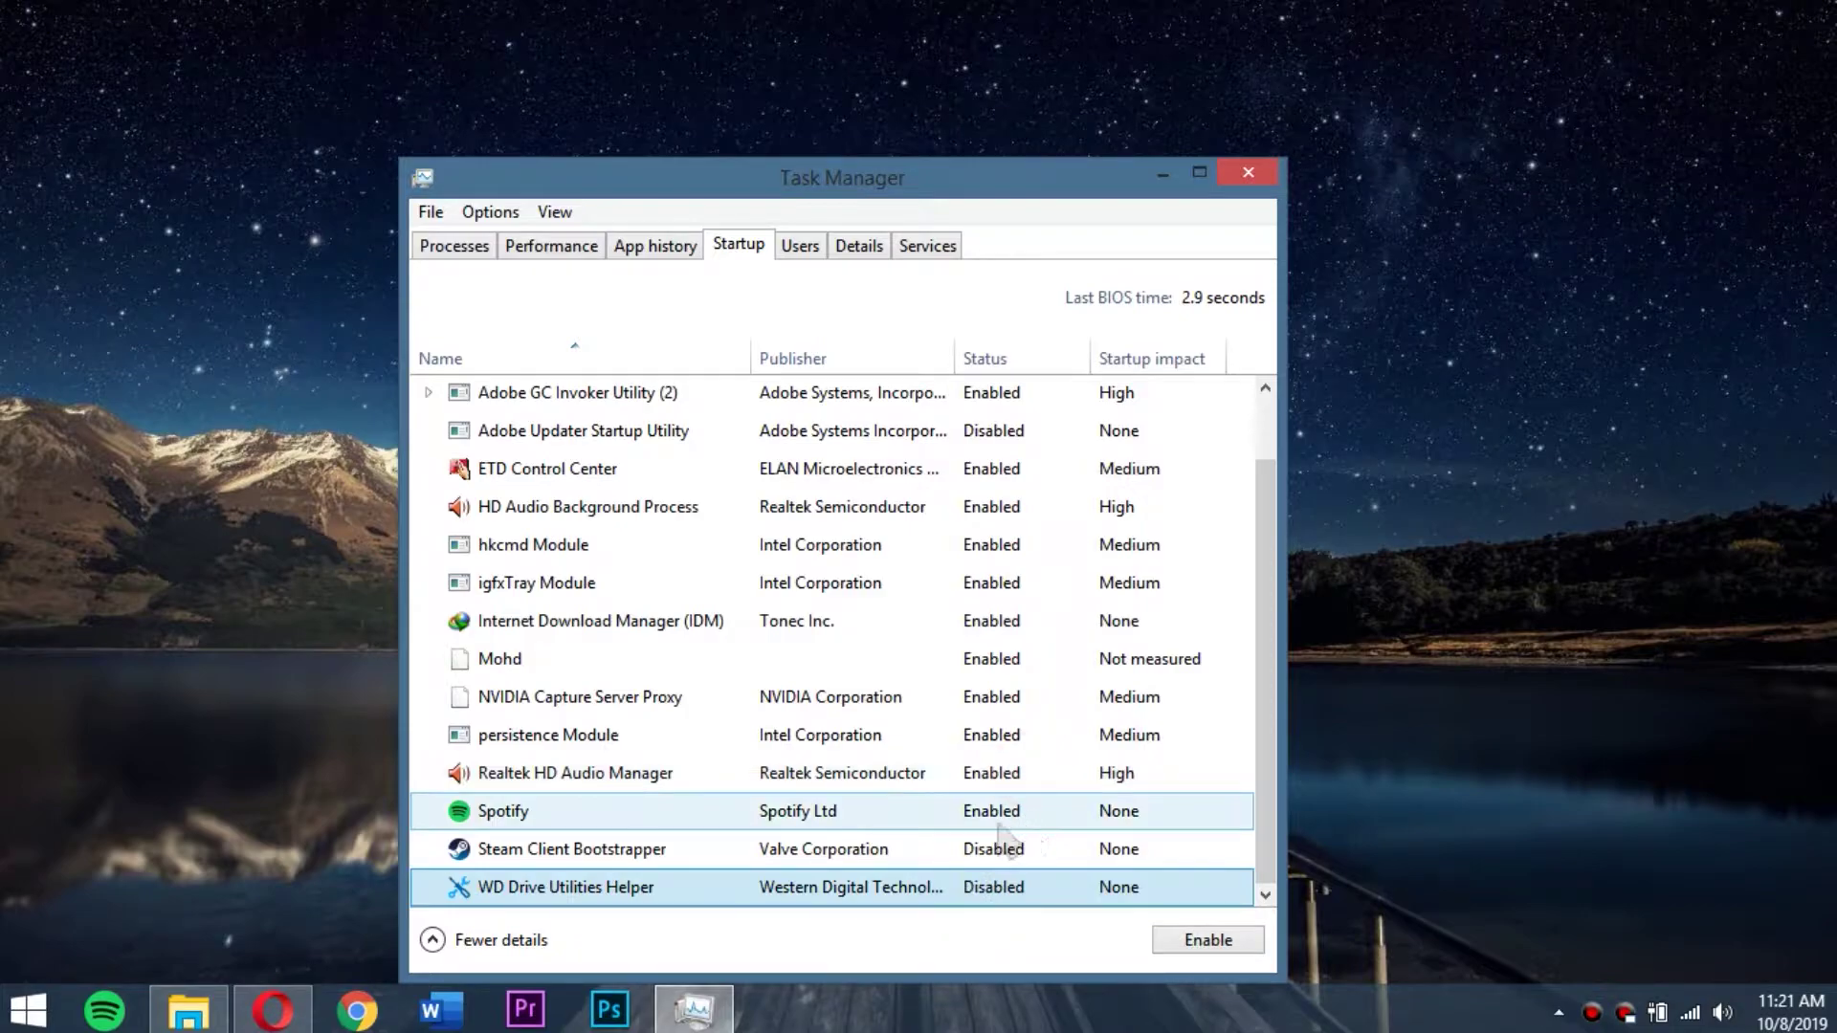
Disable Spotify and Internet Download Manager (IDM) as startup programs
{"action": "right_click", "coordinate": [952, 825]}
{"action": "left_click", "coordinate": [1005, 843]}
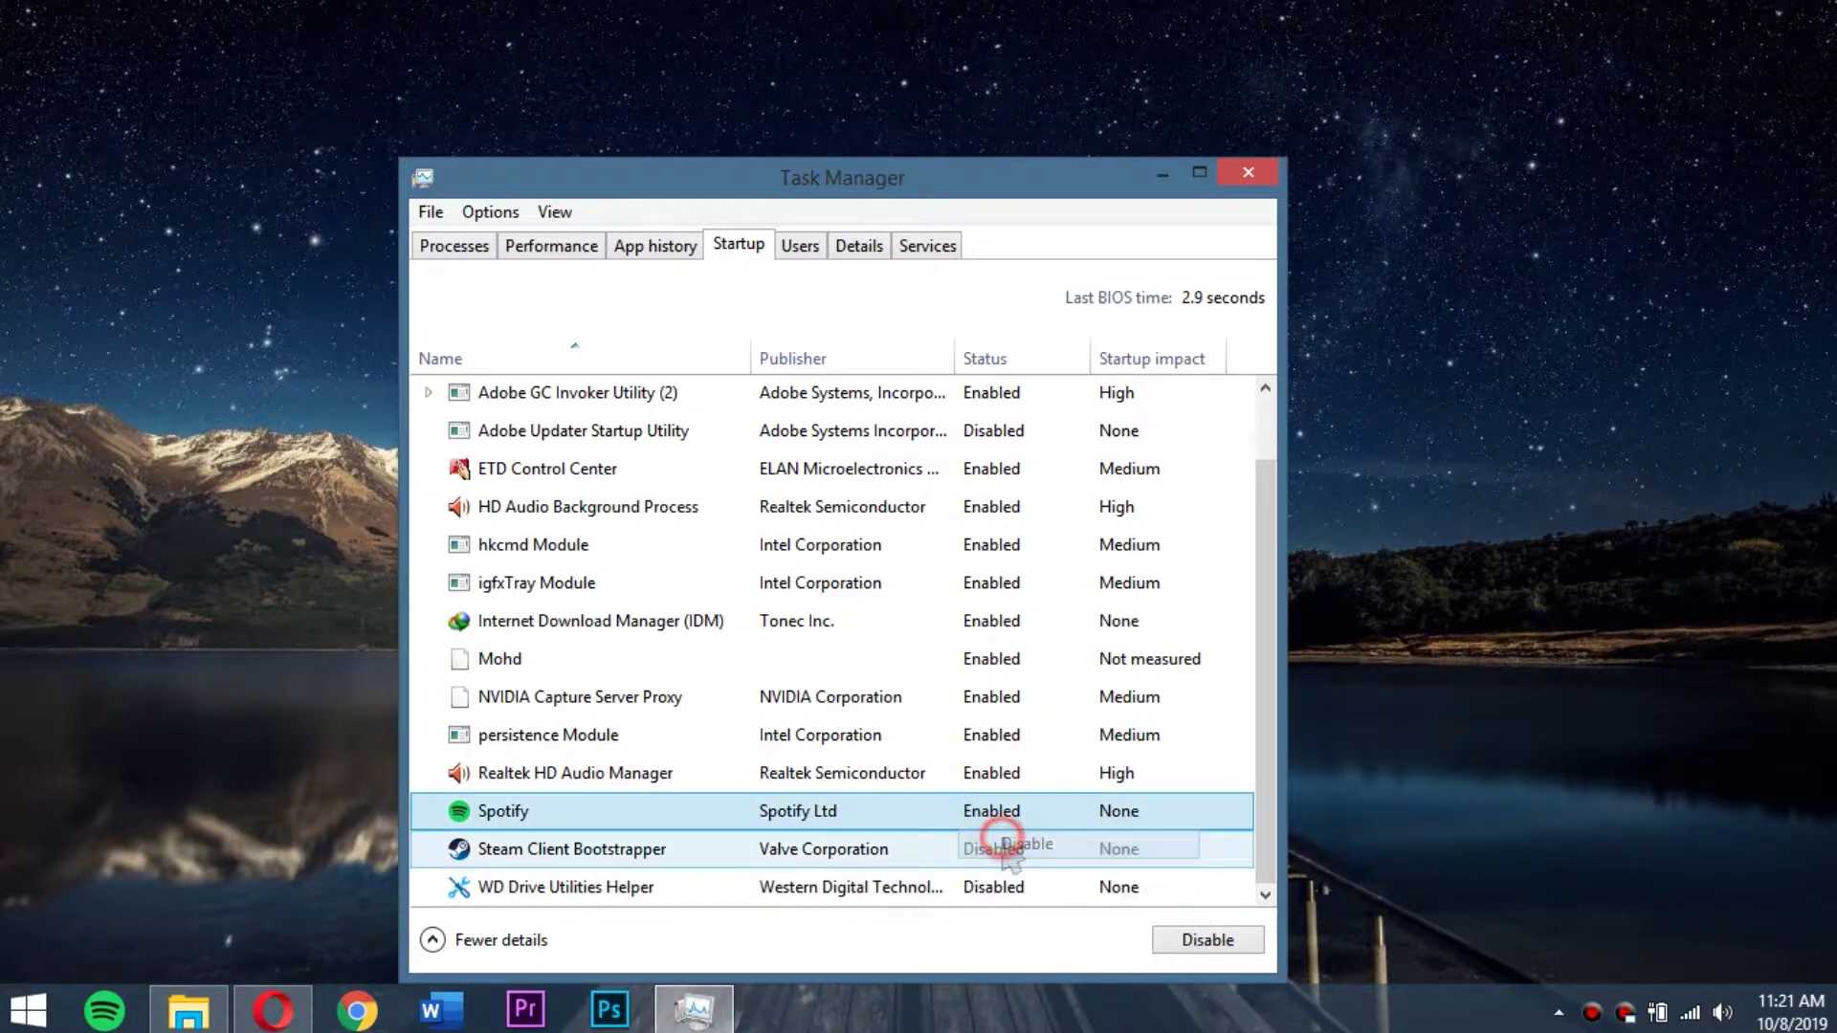
{"action": "right_click", "coordinate": [945, 617]}
{"action": "left_click", "coordinate": [995, 630]}
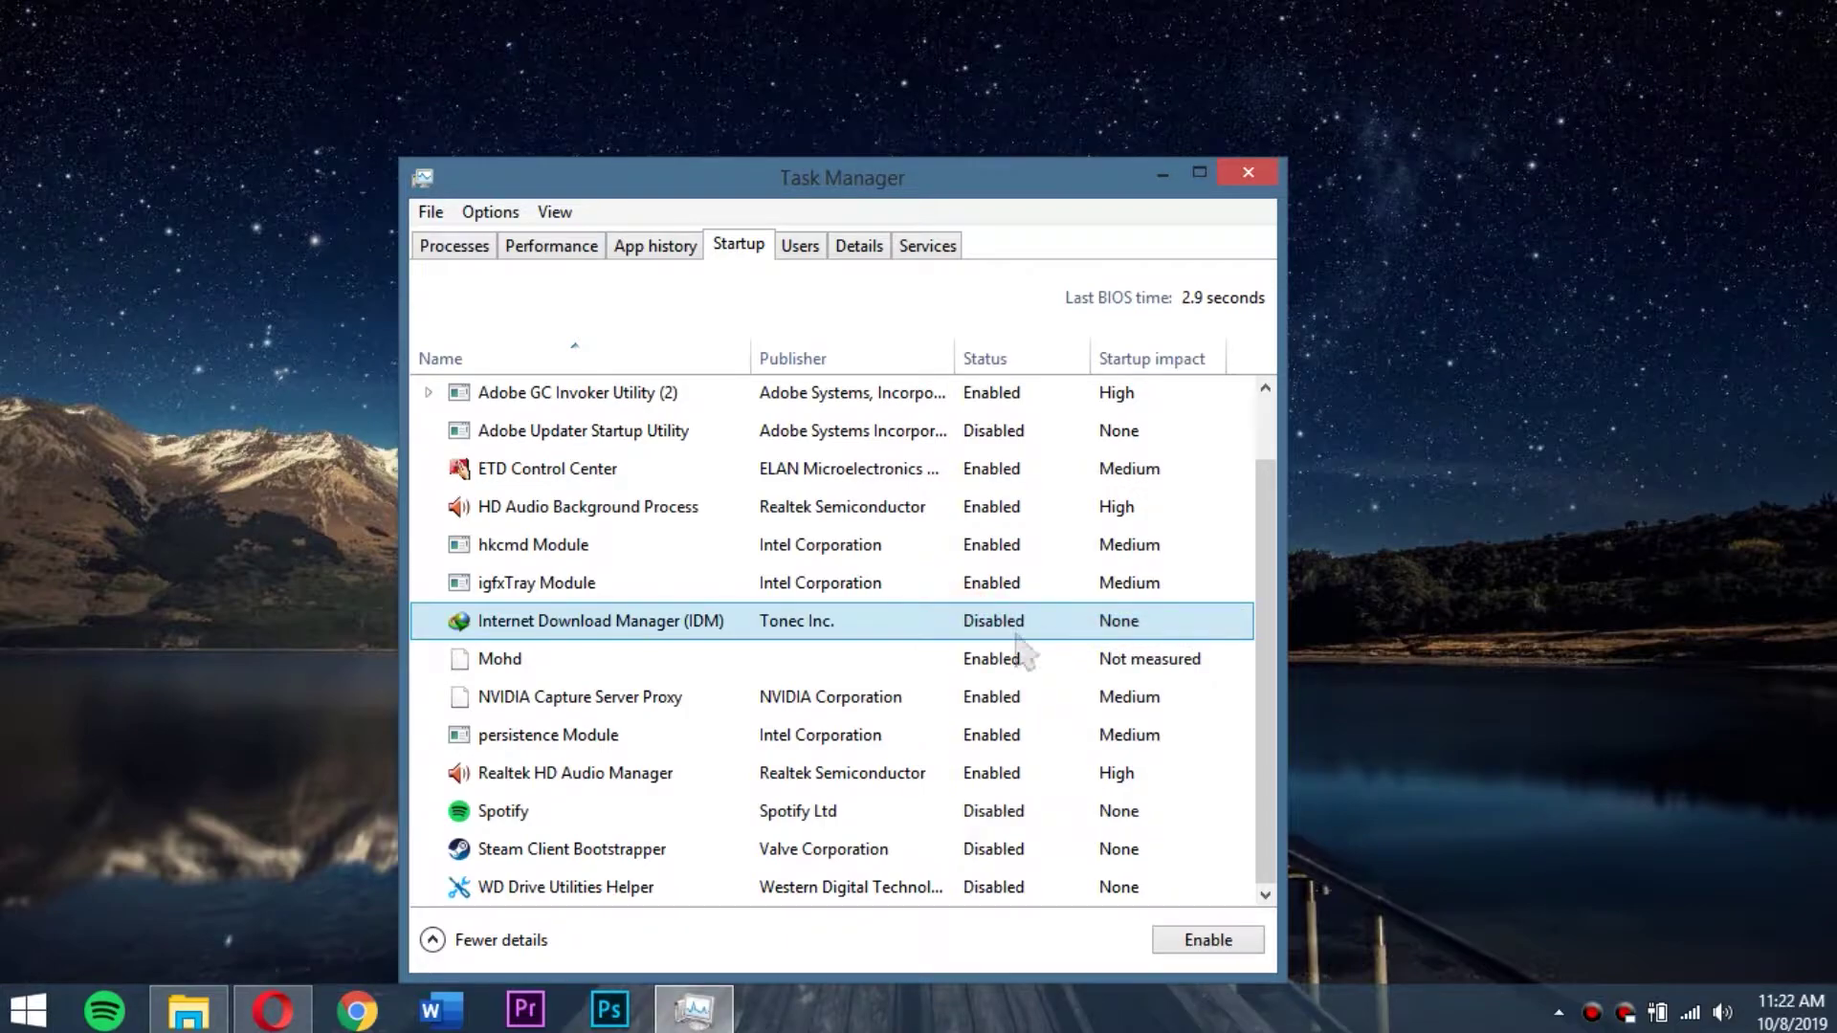
{"action": "scroll", "coordinate": [1274, 653], "scroll_direction": "up", "scroll_amount": 1}
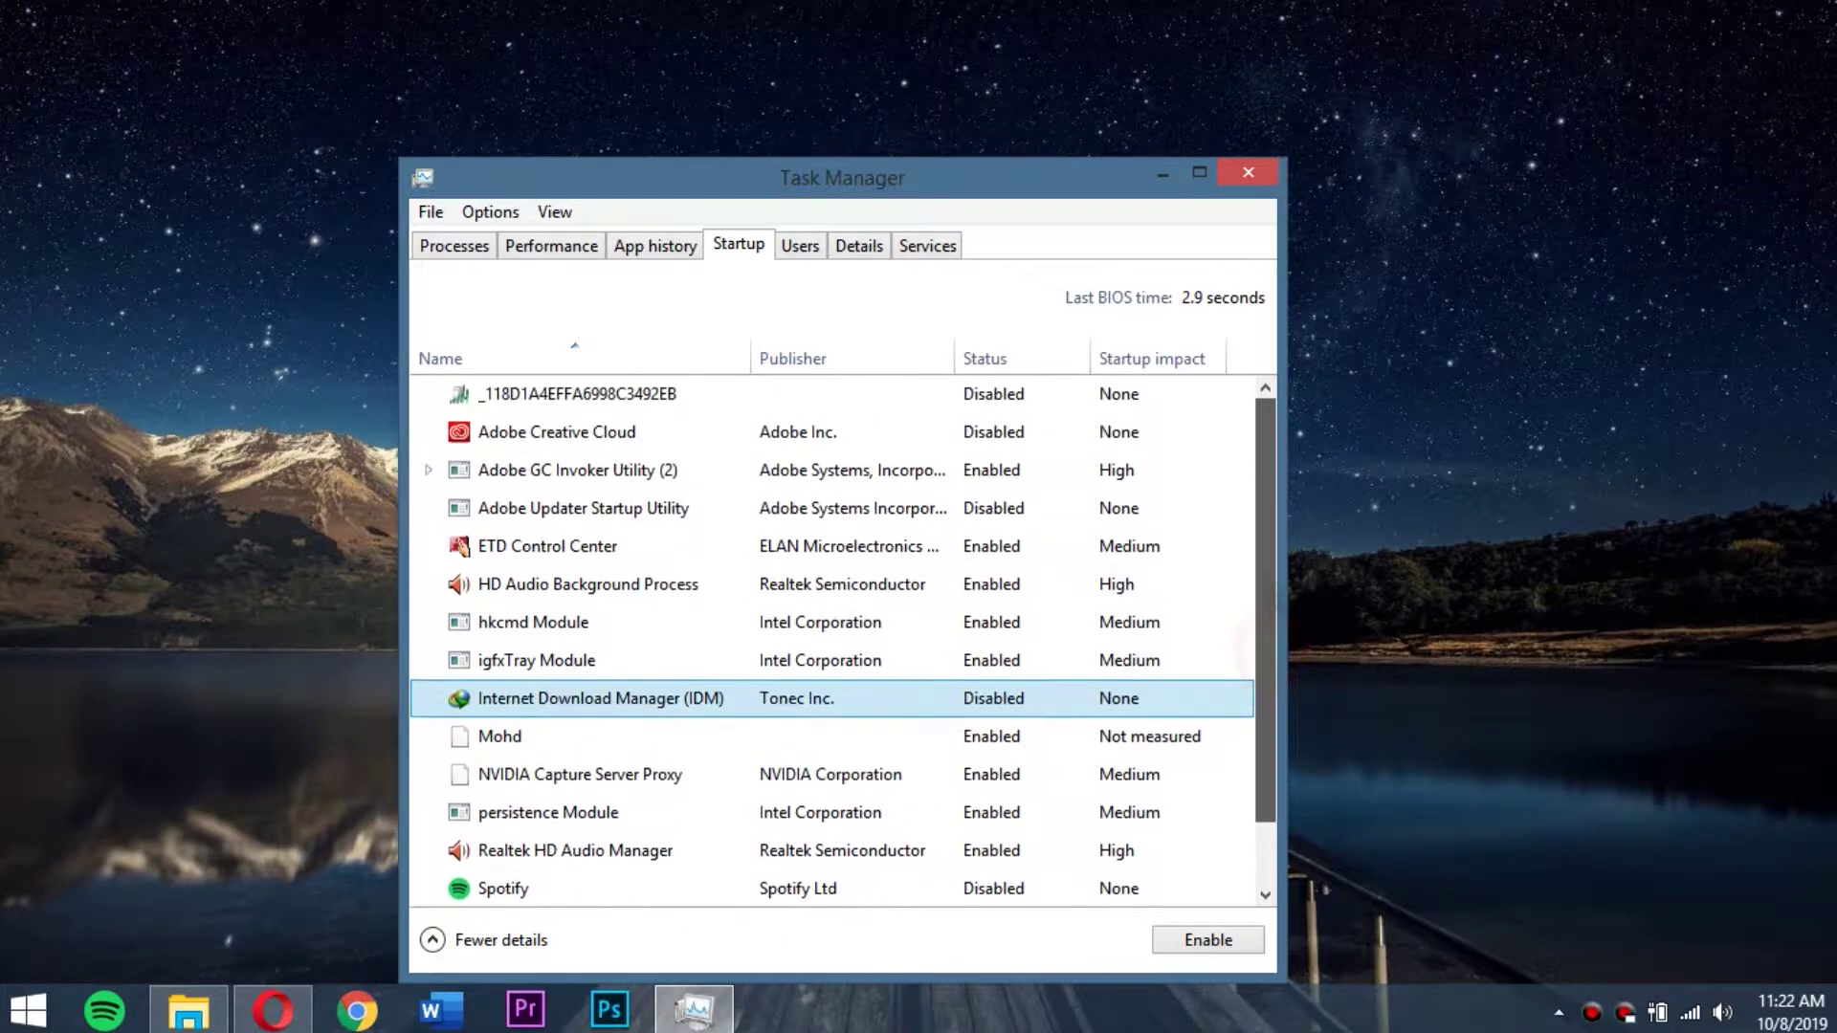